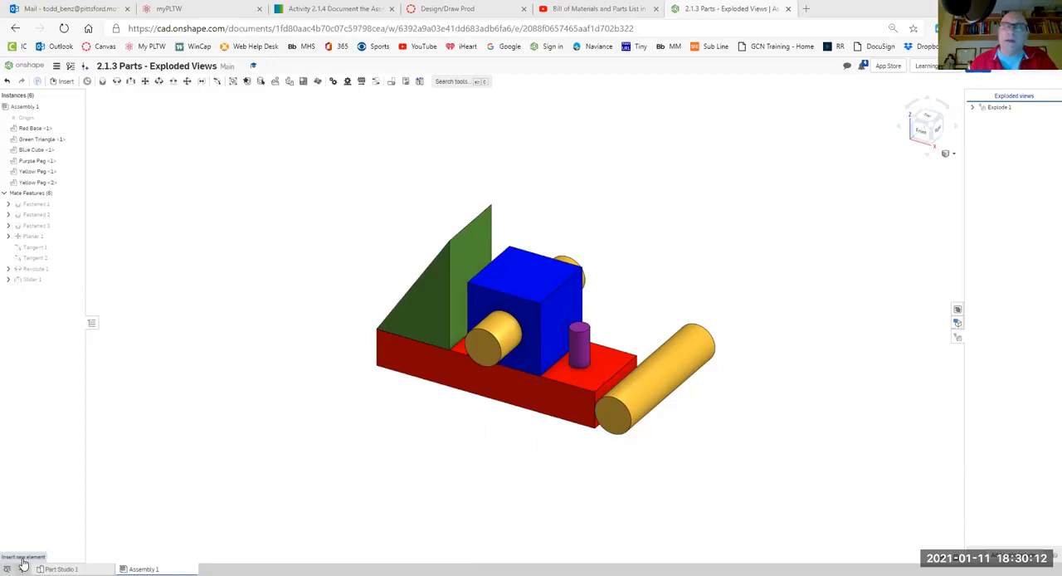
- Create a new drawing from the assembly document using the school's title block template with no views
{"action": "left_click", "coordinate": [23, 563]}
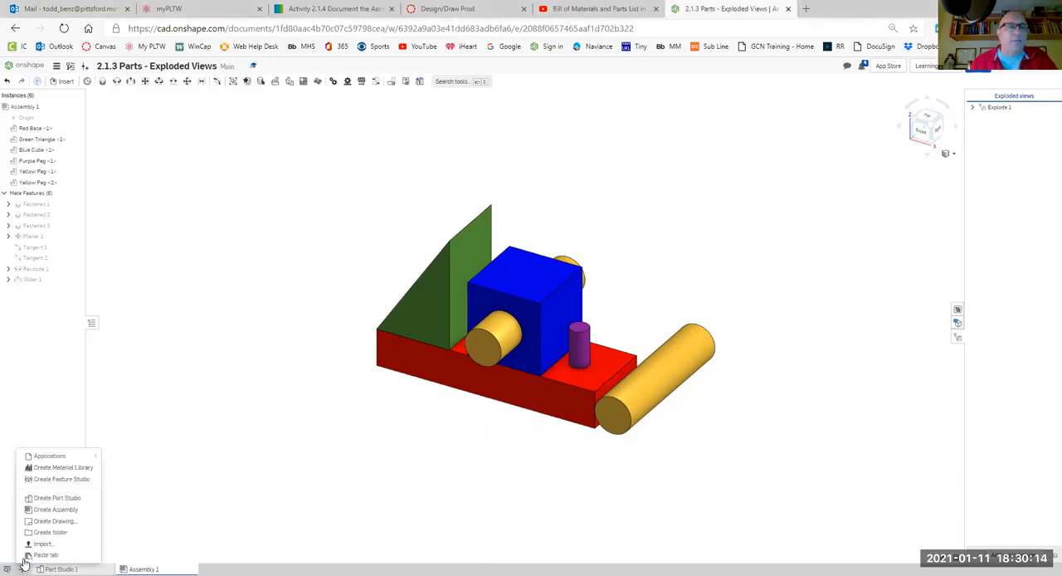
{"action": "left_click", "coordinate": [56, 521]}
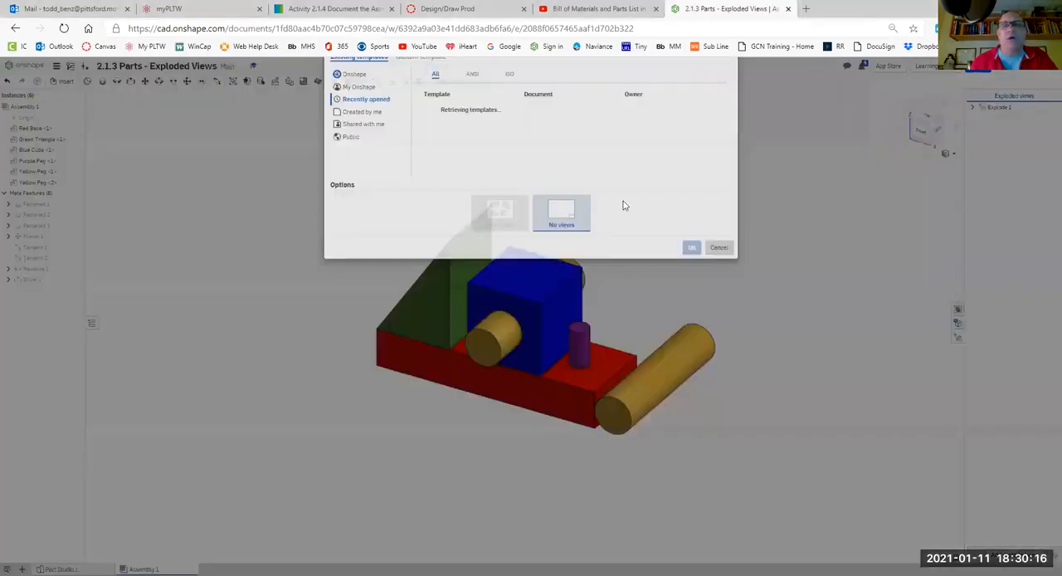
{"action": "left_click", "coordinate": [691, 284]}
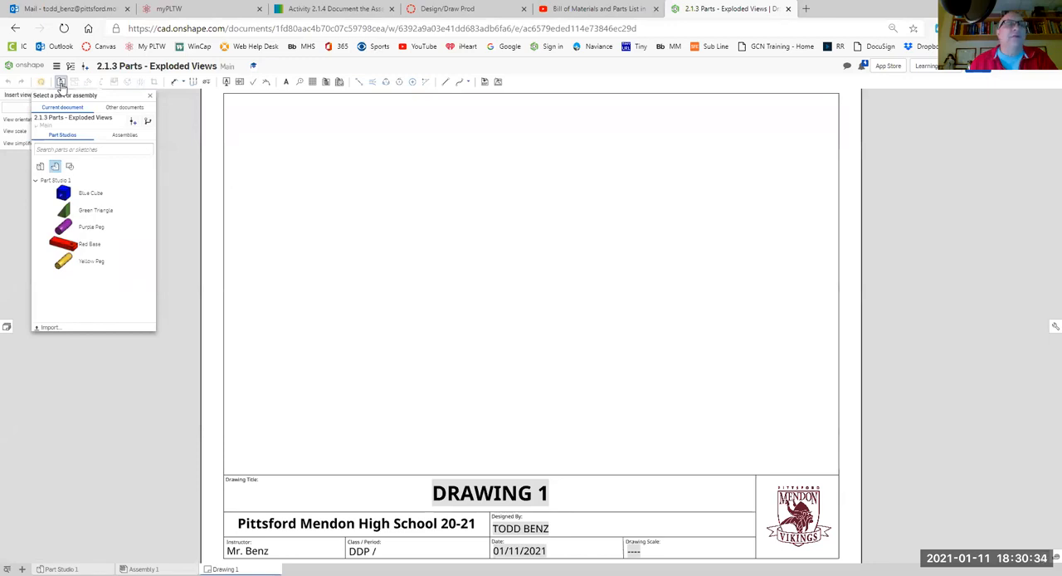
- Insert a front view of the Red Base part at 1:2 scale in the lower left area of the sheet
{"action": "left_click", "coordinate": [61, 84]}
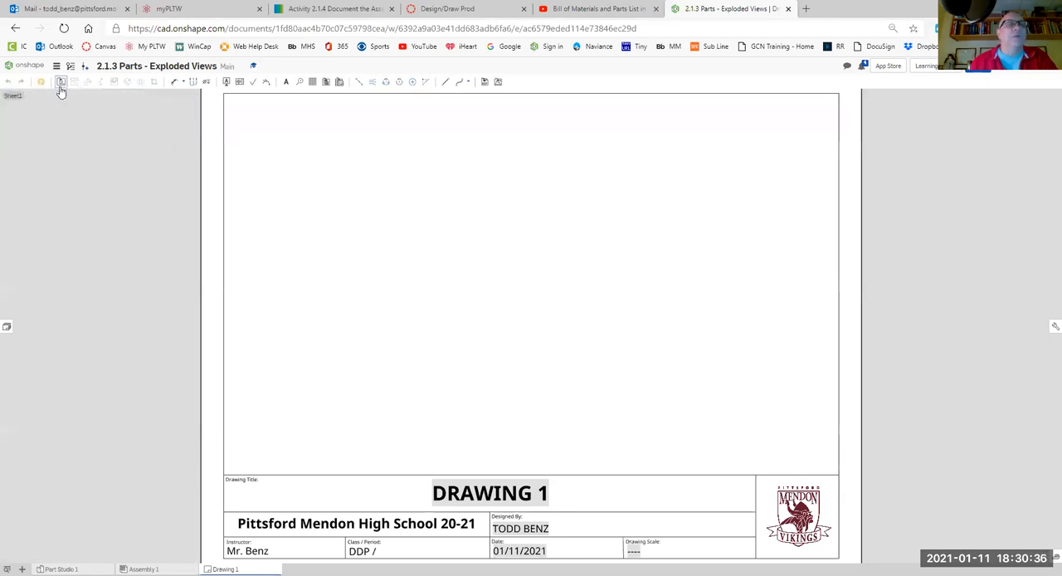
{"action": "left_click", "coordinate": [61, 82]}
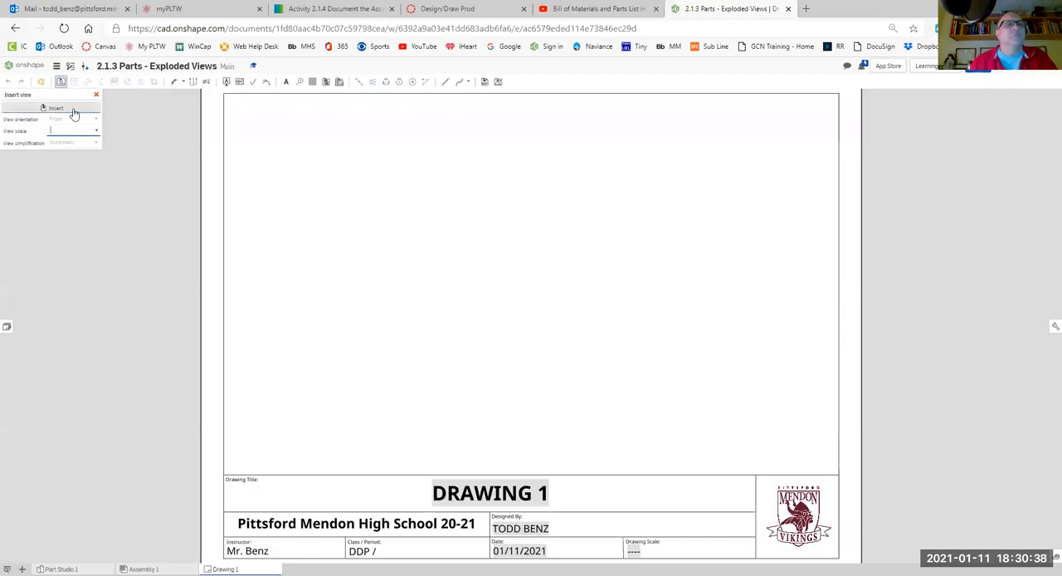
{"action": "left_click", "coordinate": [74, 115]}
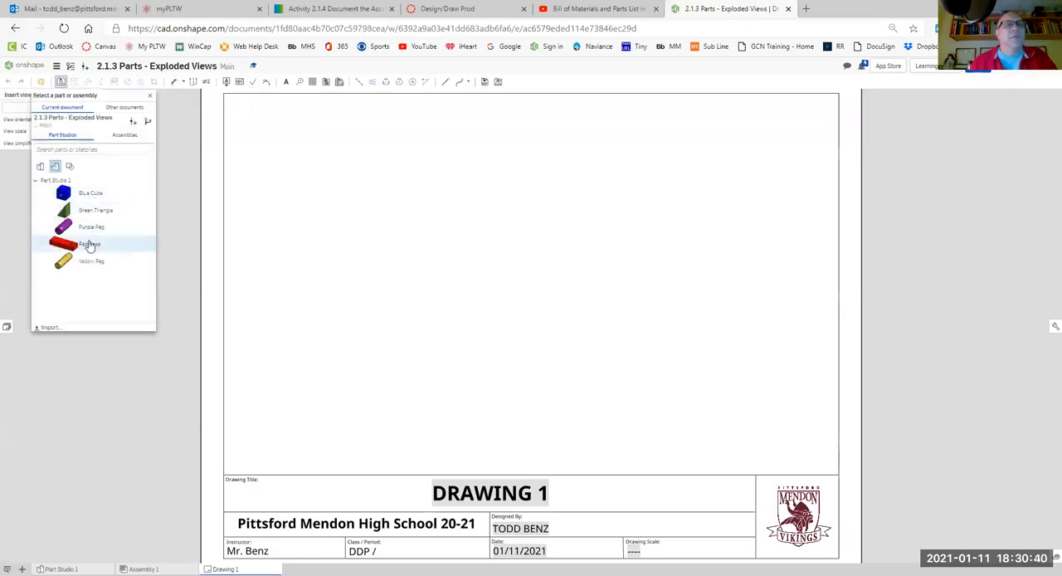
{"action": "left_click", "coordinate": [89, 245]}
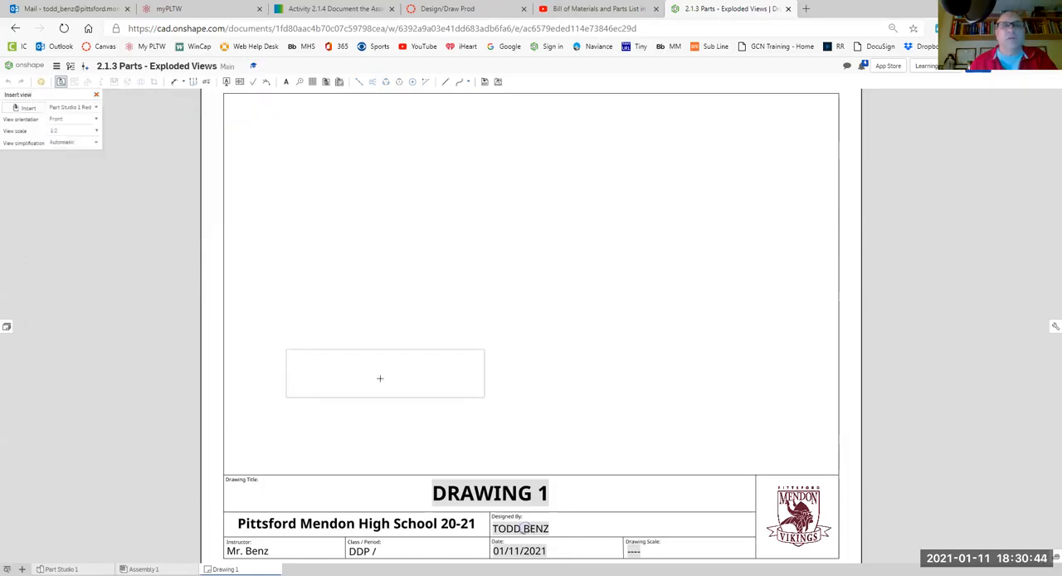
{"action": "left_click", "coordinate": [372, 387]}
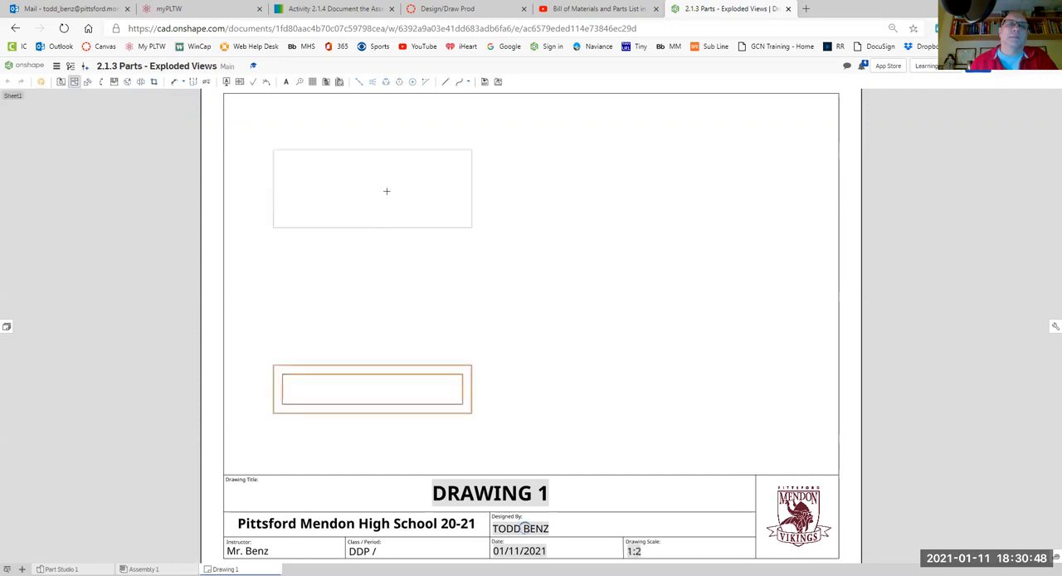
- Project top, right and isometric views from the Red Base front view, with the isometric in the sheet's upper right area
{"action": "left_click", "coordinate": [384, 199]}
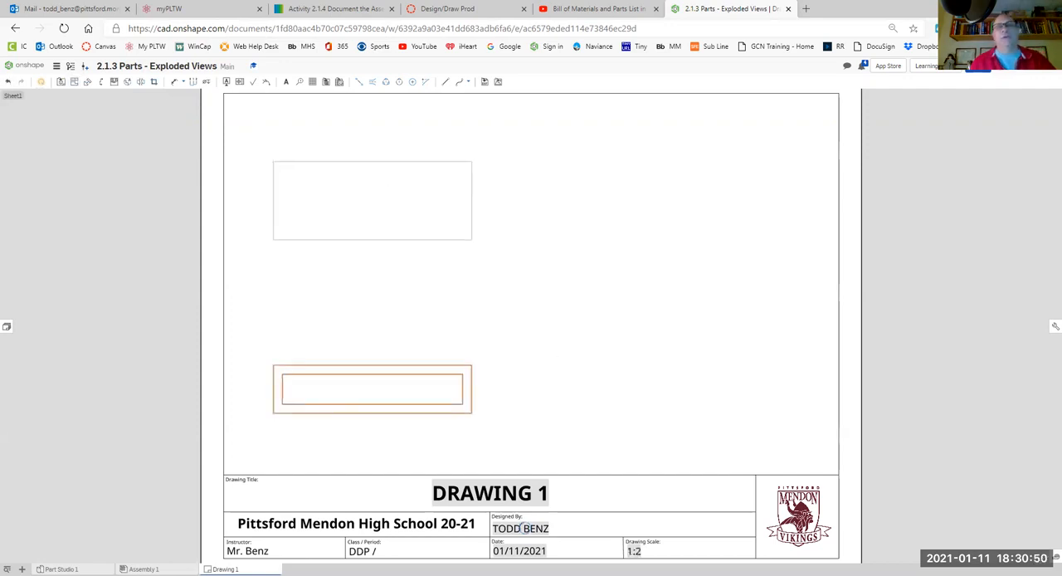
{"action": "left_click", "coordinate": [462, 396]}
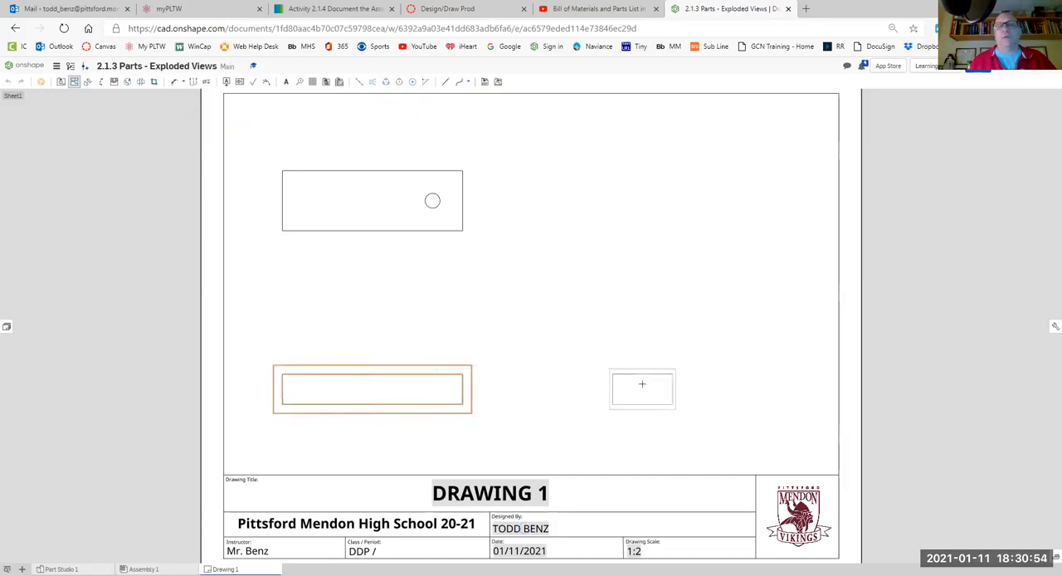
{"action": "key", "text": "Escape"}
{"action": "left_click", "coordinate": [641, 384]}
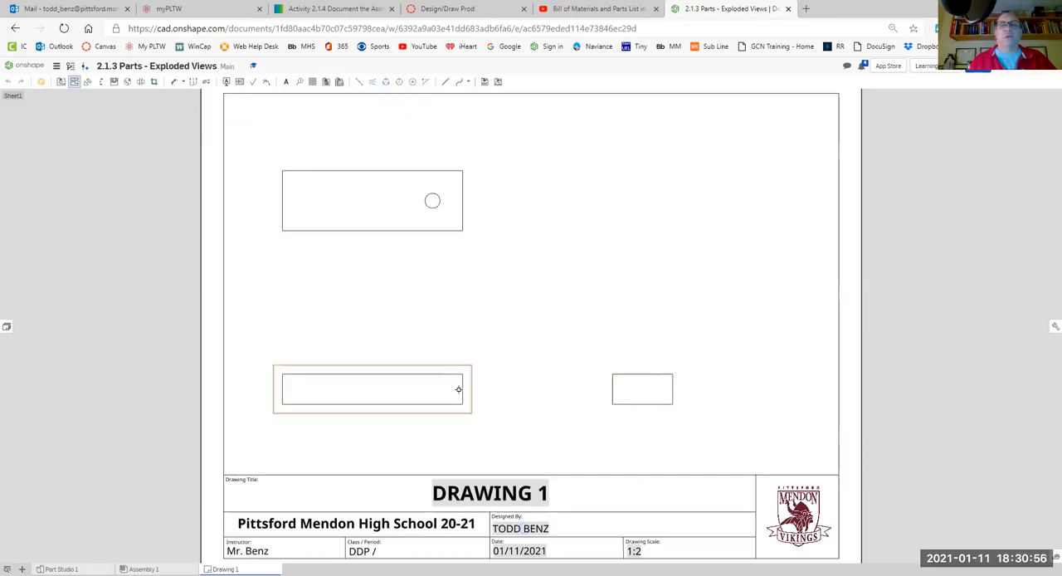
{"action": "left_click", "coordinate": [465, 390]}
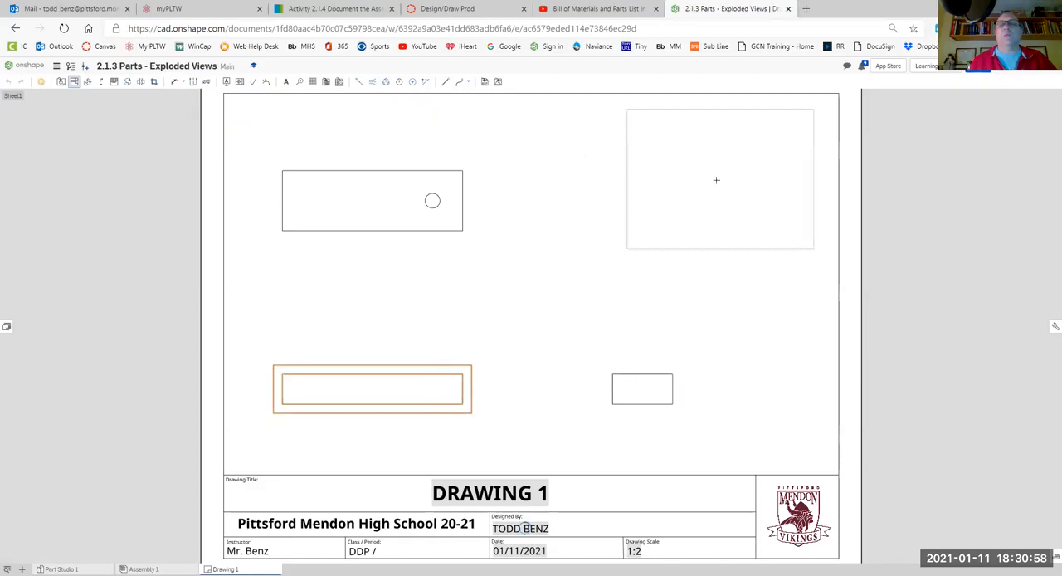
{"action": "left_click", "coordinate": [700, 187]}
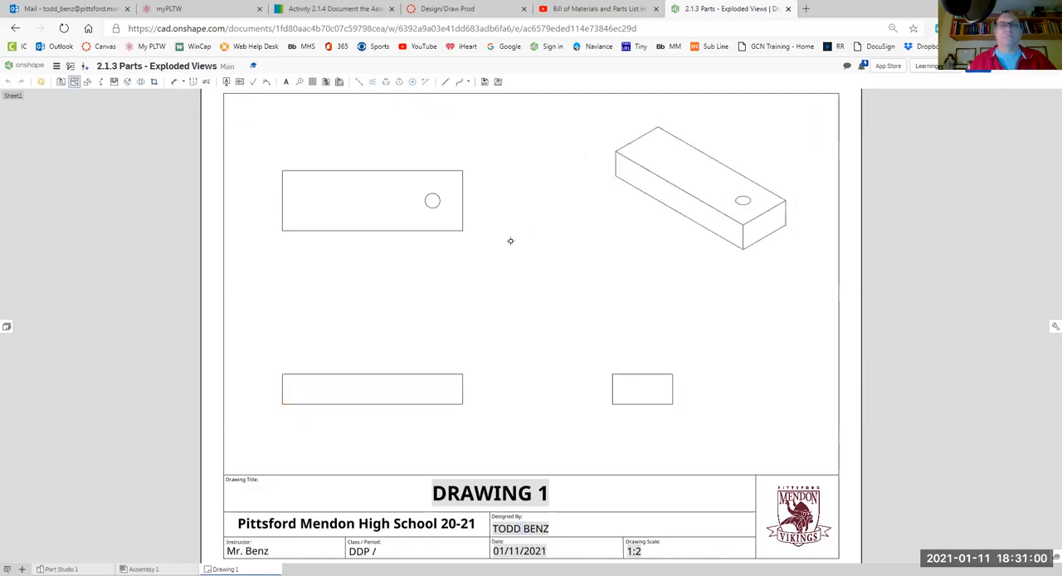
{"action": "key", "text": "Escape"}
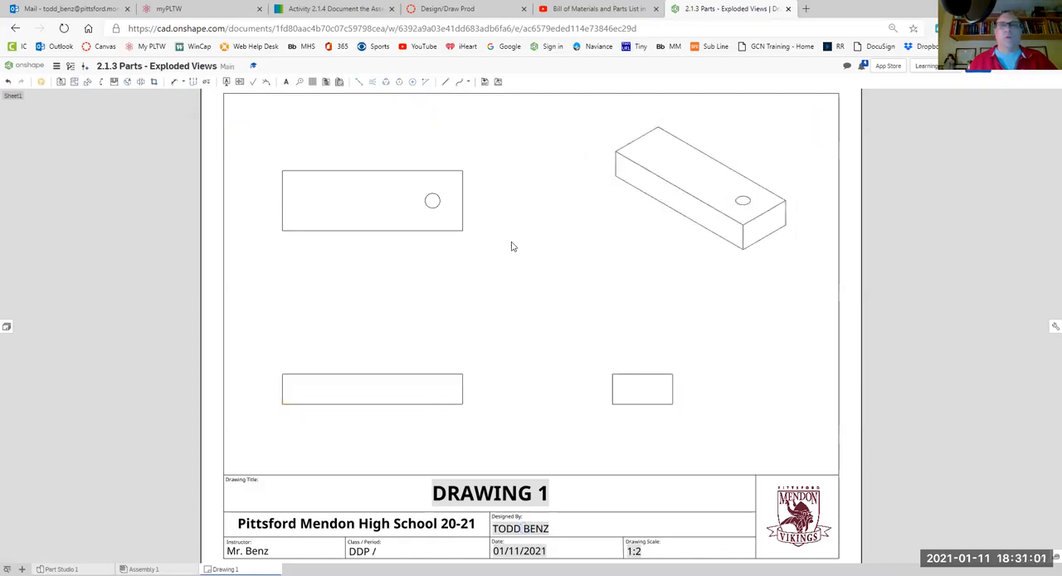
- Shade the isometric view and show hidden lines in the front and right views
{"action": "right_click", "coordinate": [672, 236]}
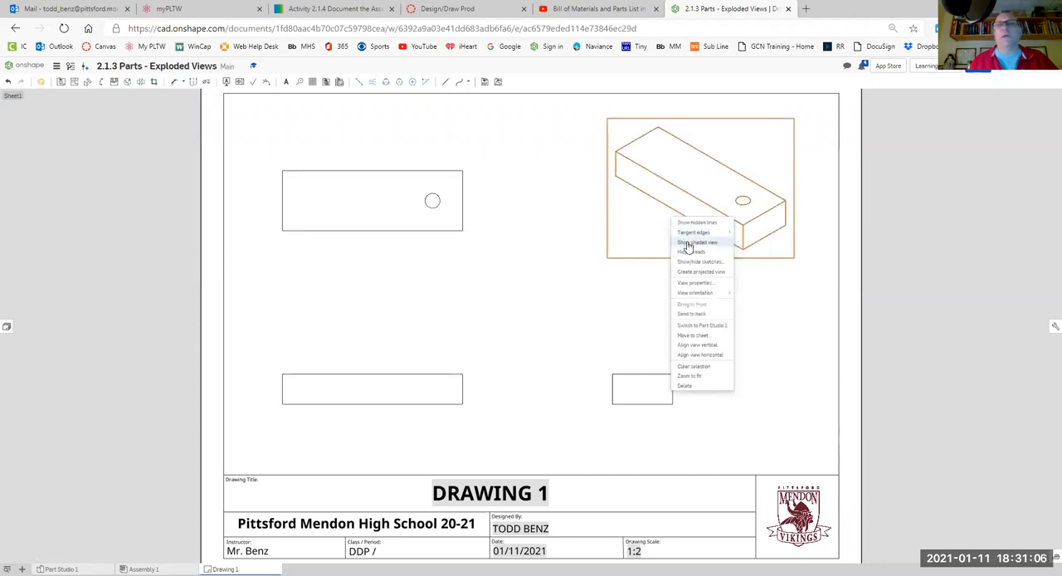
{"action": "left_click", "coordinate": [688, 243]}
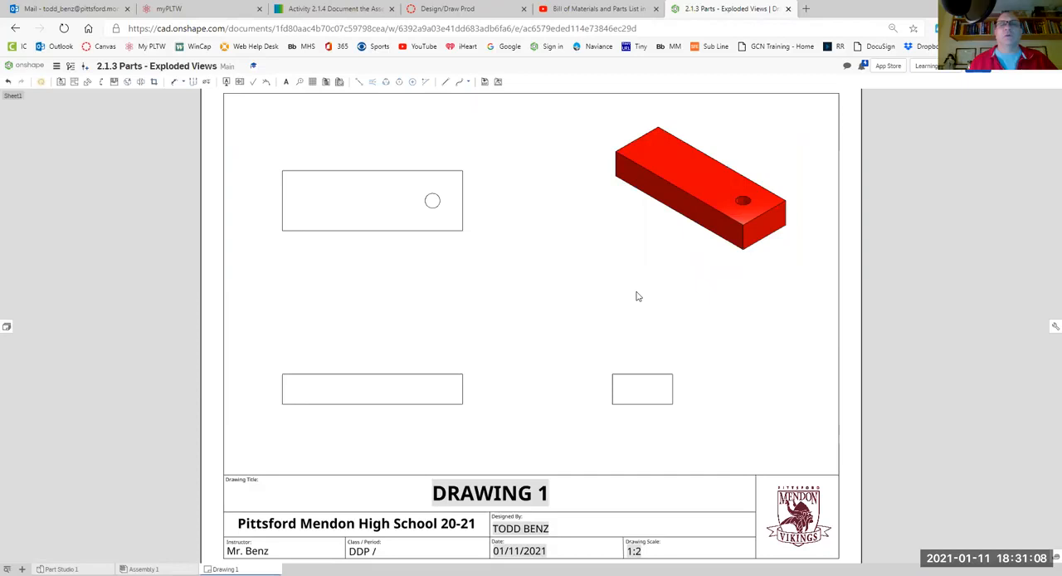
{"action": "right_click", "coordinate": [416, 378]}
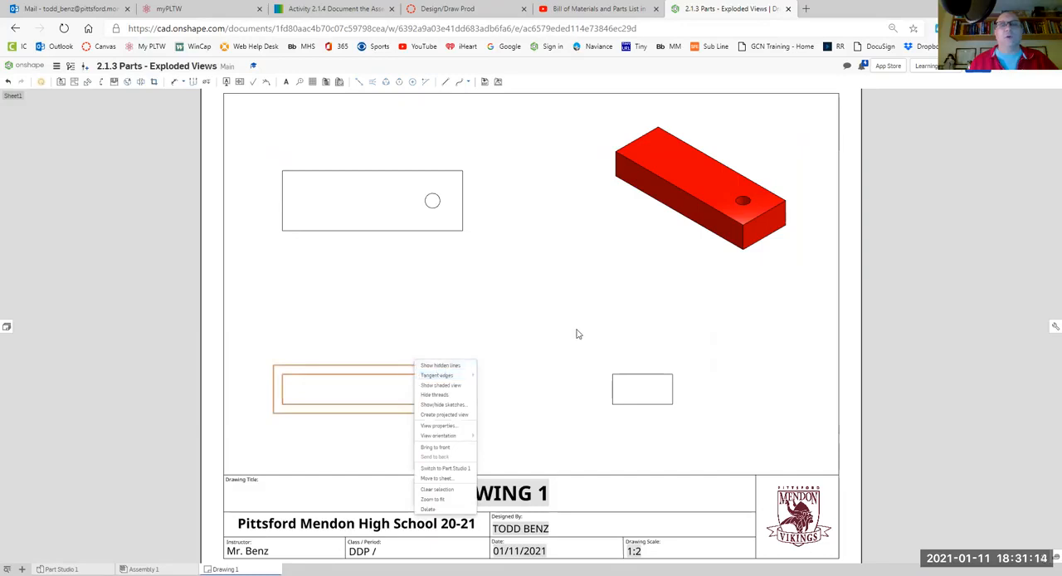
{"action": "right_click", "coordinate": [652, 373]}
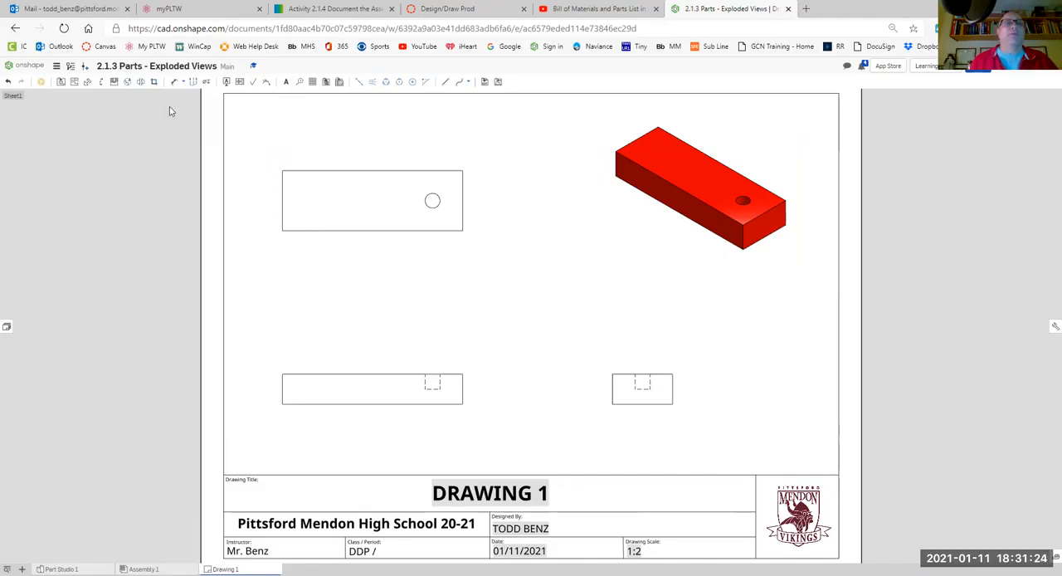
- Dimension the base's overall length and height in the front view and its depth in the top view
{"action": "left_click", "coordinate": [177, 81]}
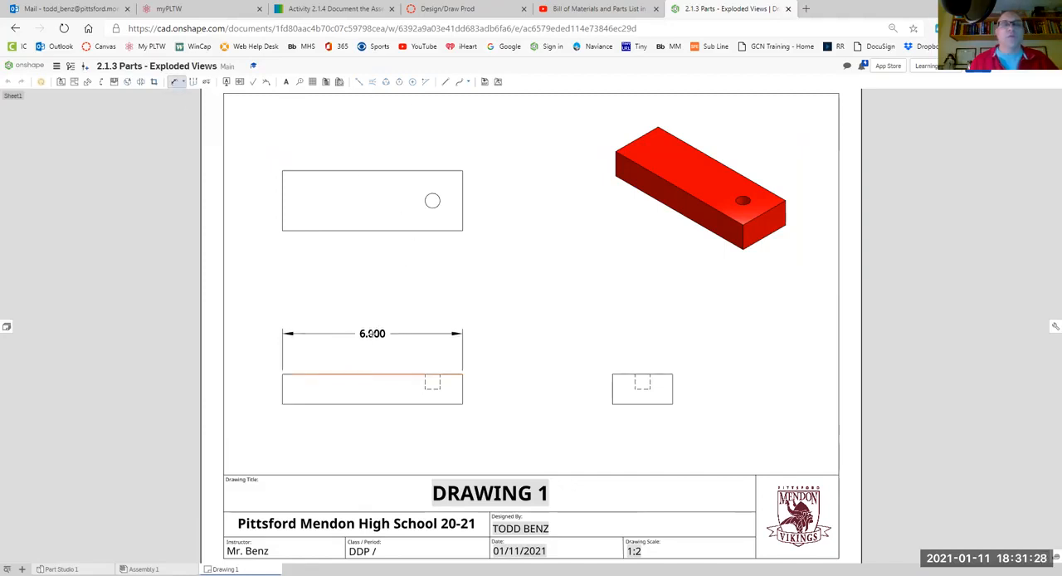
{"action": "left_click", "coordinate": [373, 334]}
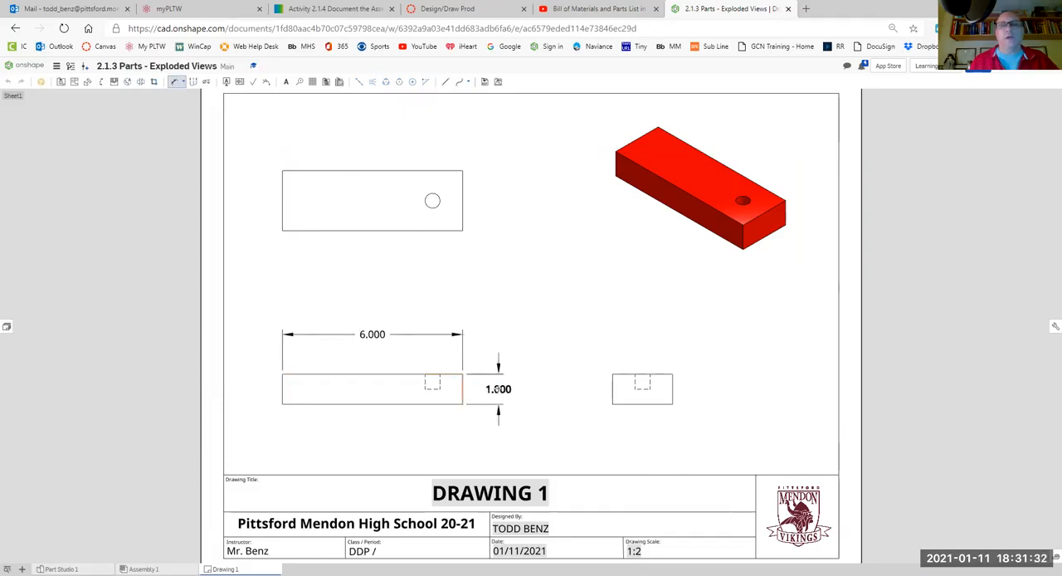
{"action": "left_click", "coordinate": [517, 346]}
{"action": "left_click", "coordinate": [463, 197]}
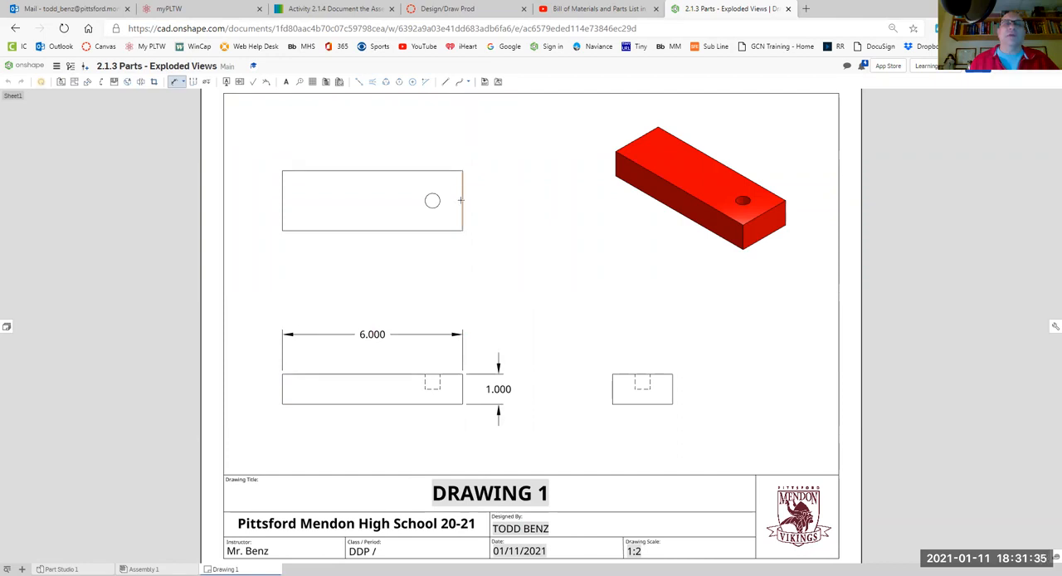
{"action": "left_click", "coordinate": [540, 200]}
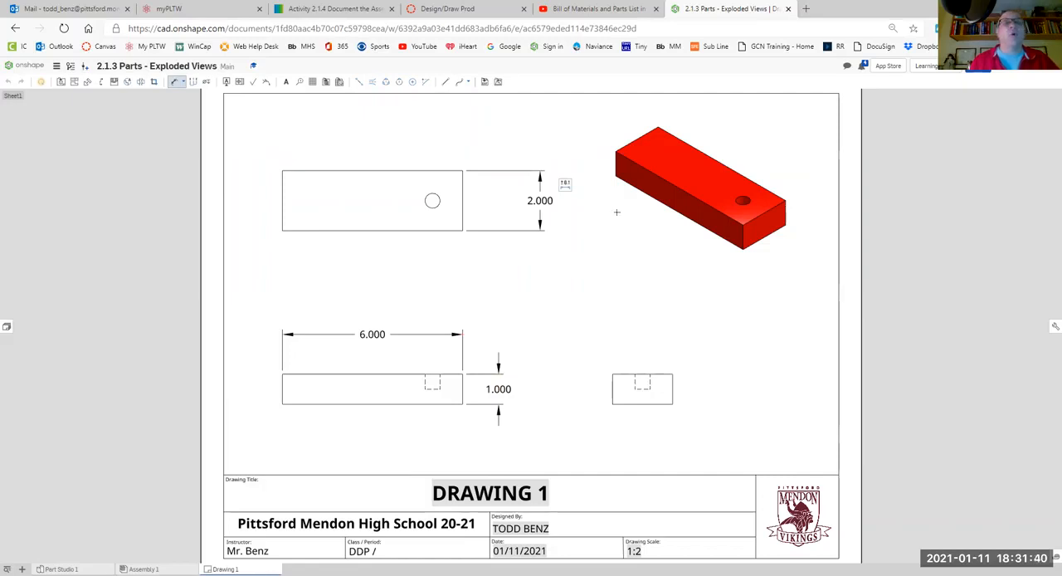
- Add a center mark to the hole in the top view and centerlines through the hidden hole in the front and right views
{"action": "left_click", "coordinate": [412, 81]}
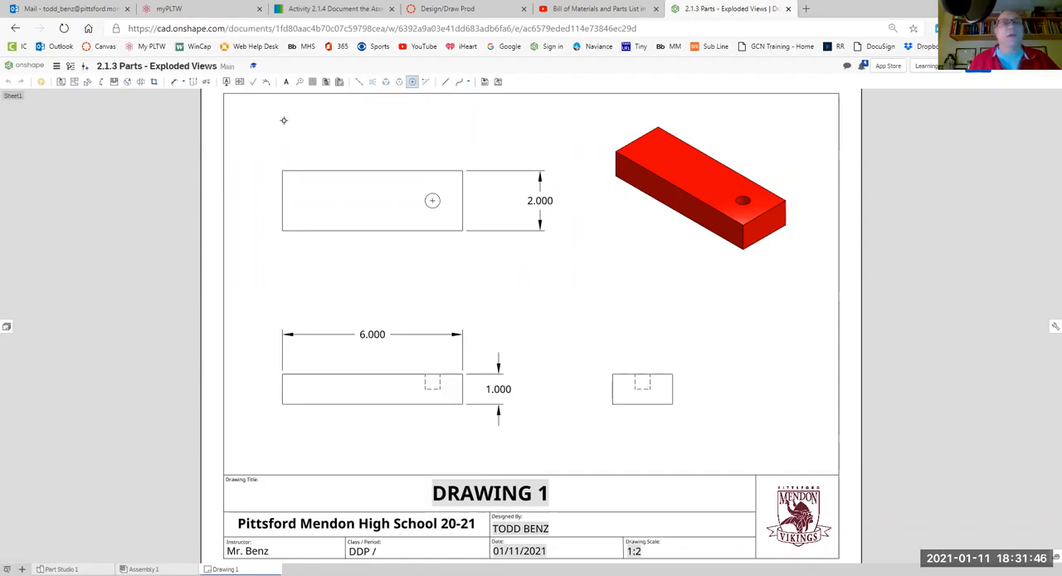
{"action": "left_click", "coordinate": [371, 81]}
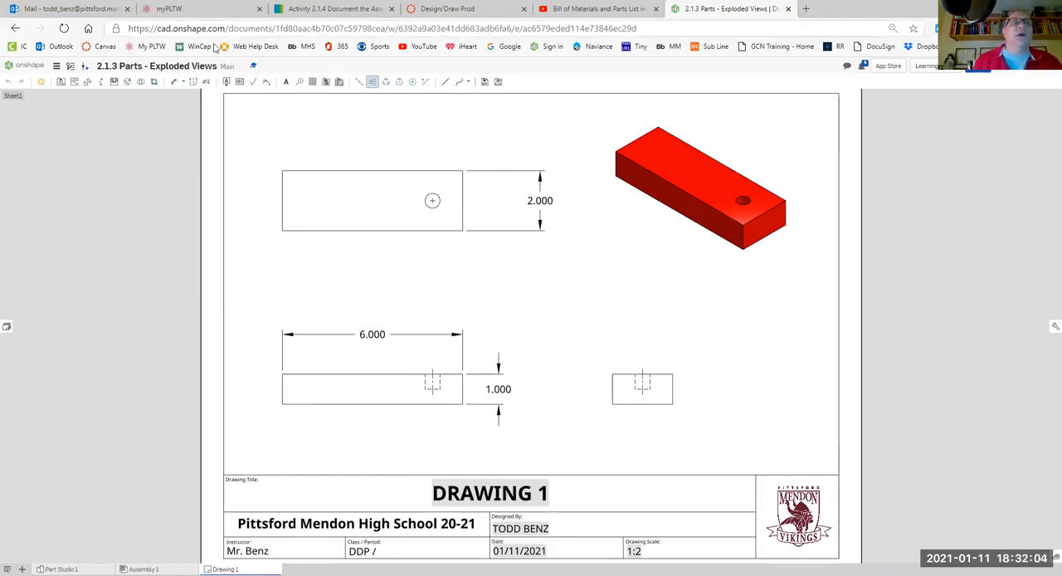
- Dimension the hole's center from the lower and right edges of the top view, and add its diameter dimension
{"action": "left_click", "coordinate": [176, 87]}
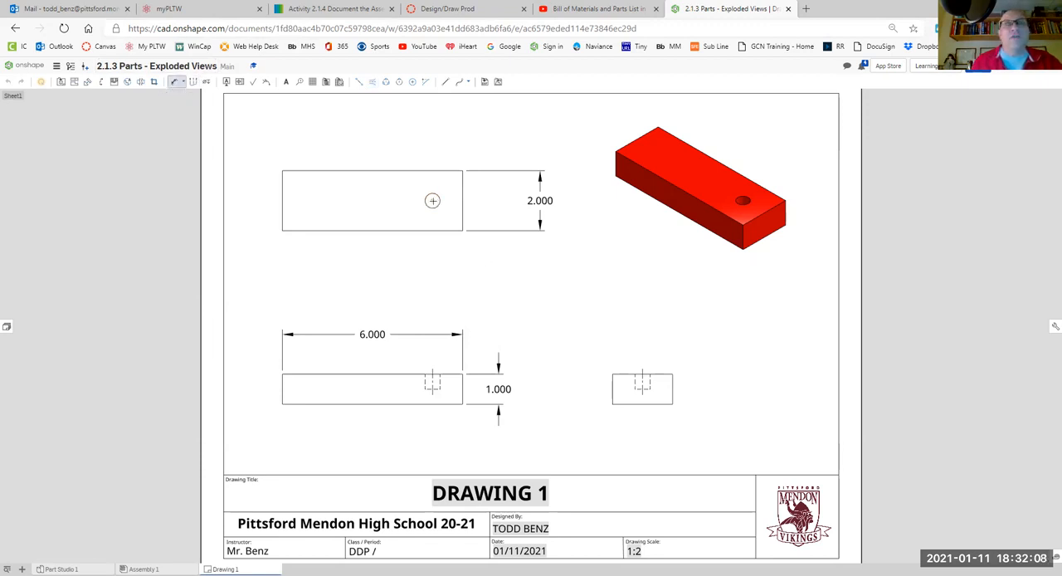
{"action": "left_click", "coordinate": [430, 230]}
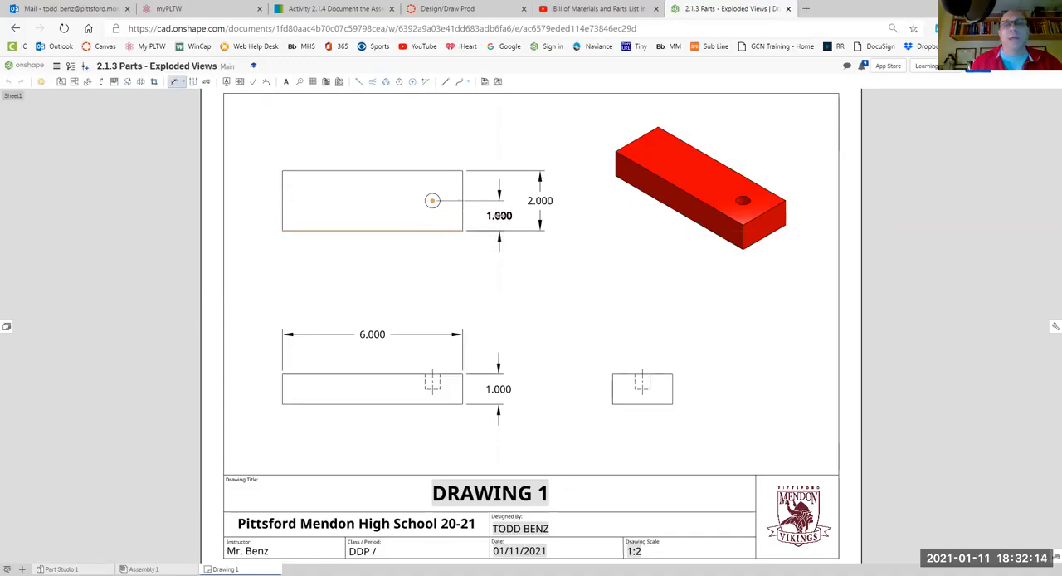
{"action": "left_click", "coordinate": [499, 215]}
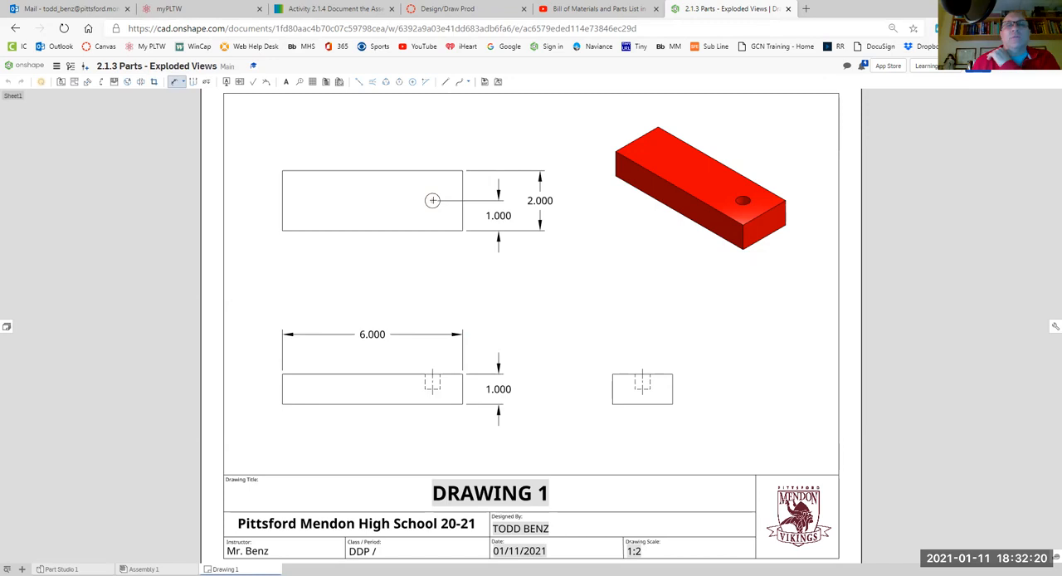
{"action": "left_click", "coordinate": [457, 222]}
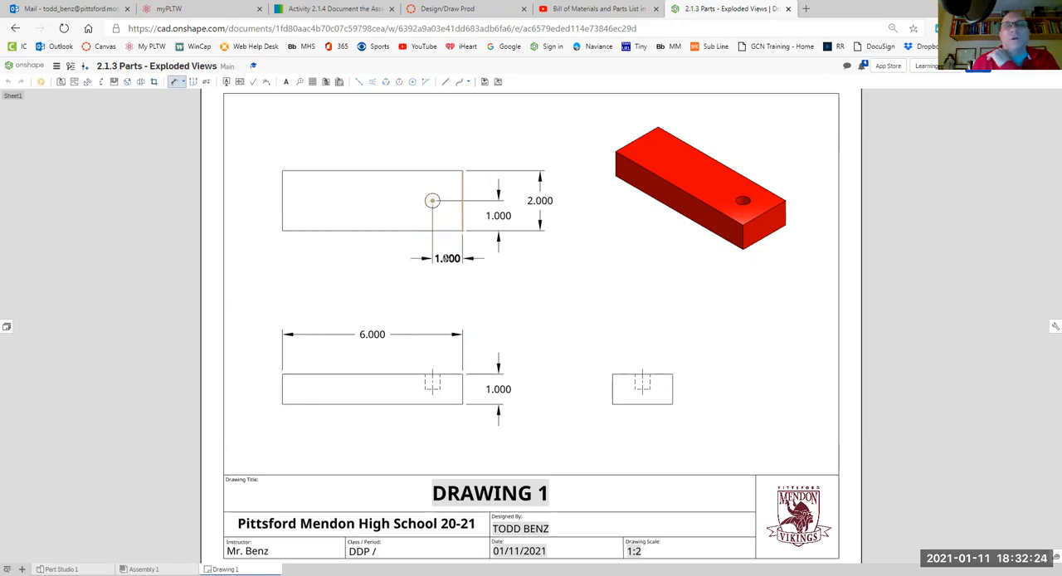
{"action": "left_click", "coordinate": [445, 258]}
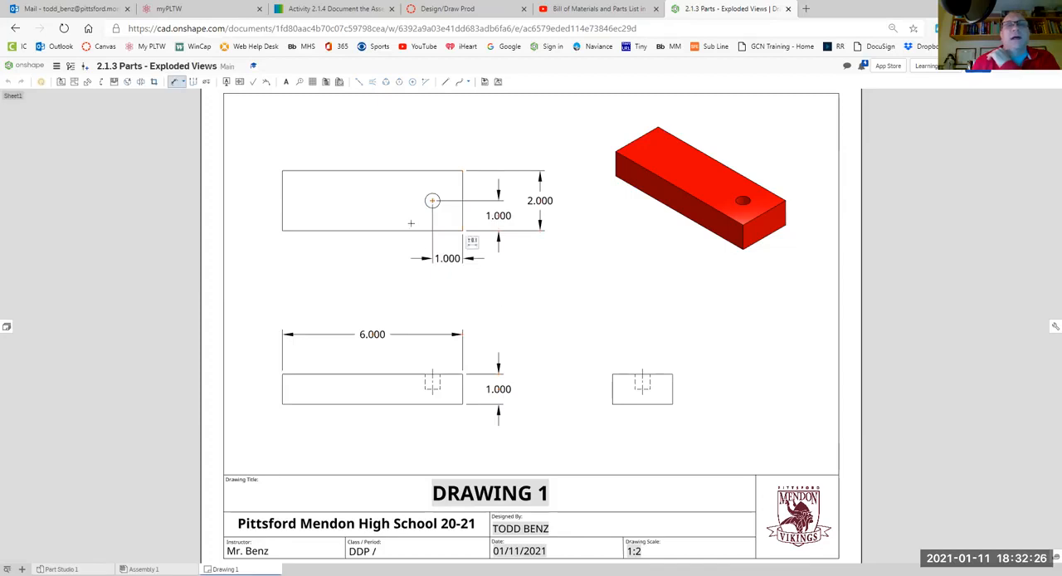
{"action": "left_click", "coordinate": [428, 202]}
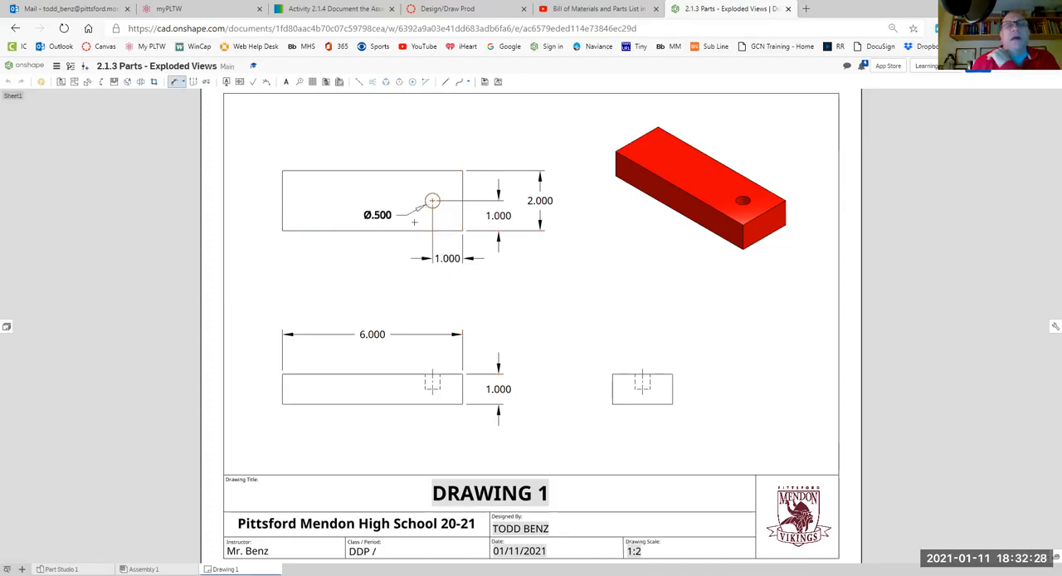
{"action": "left_click", "coordinate": [377, 258]}
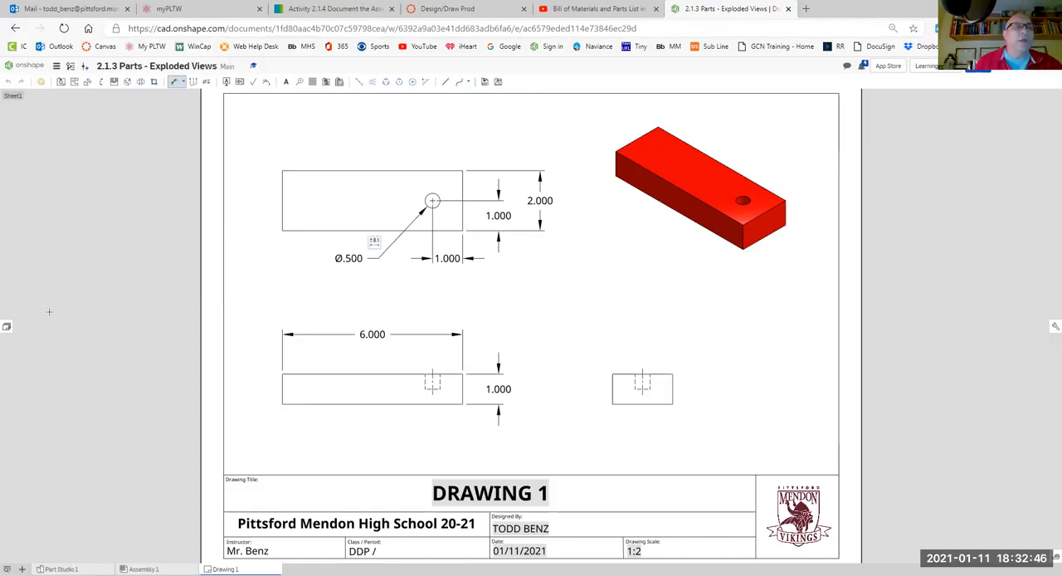
- Add a second sheet and place a 1:2 front view of the Green Triangle in the sheet's lower-left area
{"action": "left_click", "coordinate": [6, 330]}
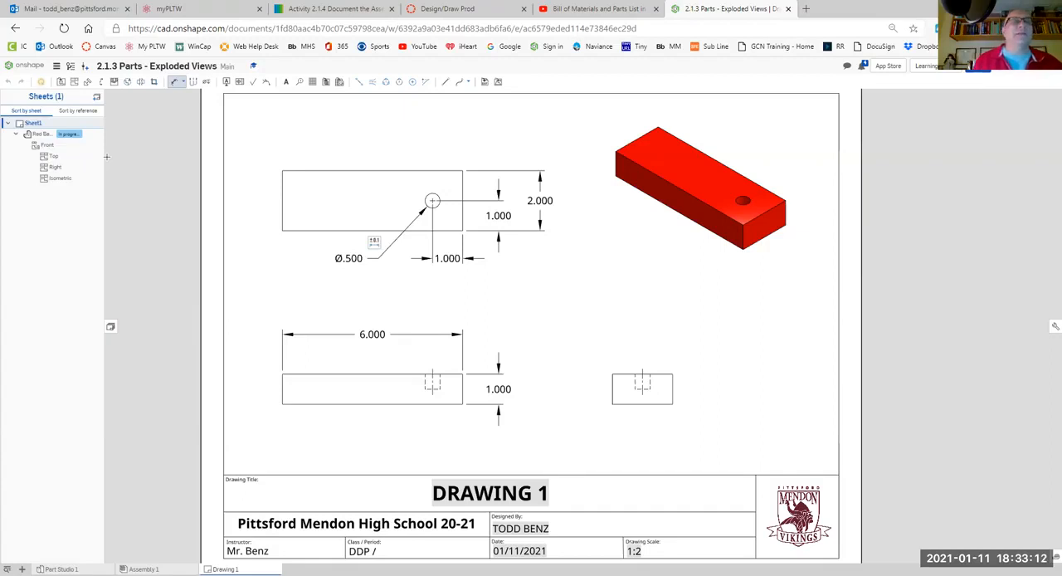
{"action": "left_click", "coordinate": [97, 100]}
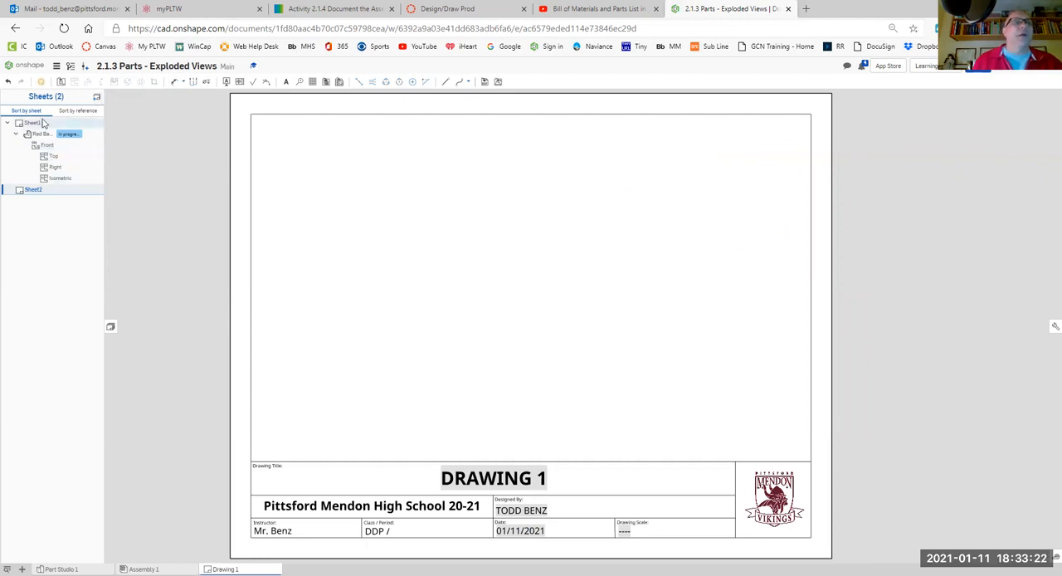
{"action": "left_click", "coordinate": [61, 83]}
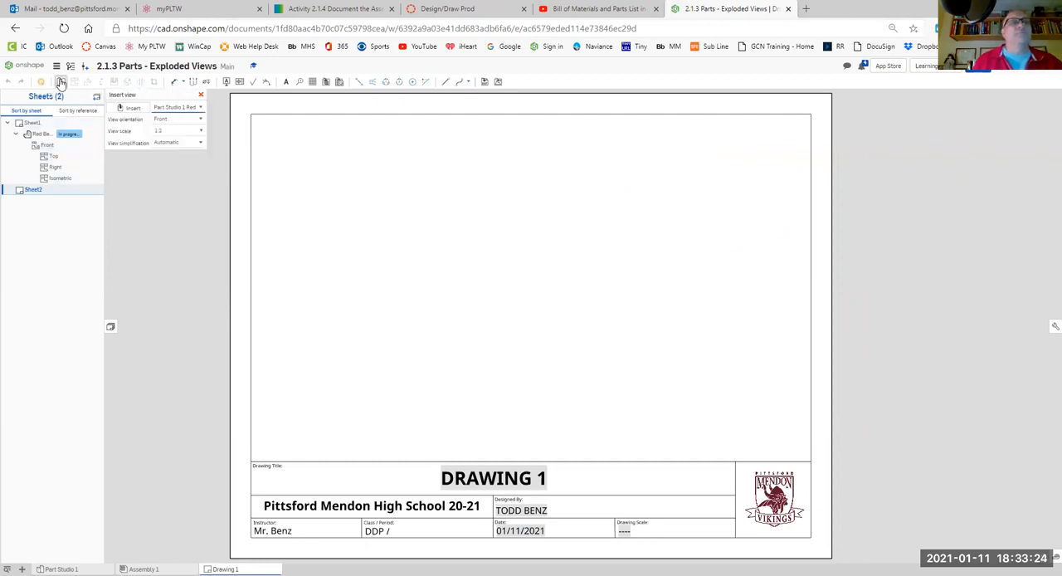
{"action": "left_click", "coordinate": [139, 111]}
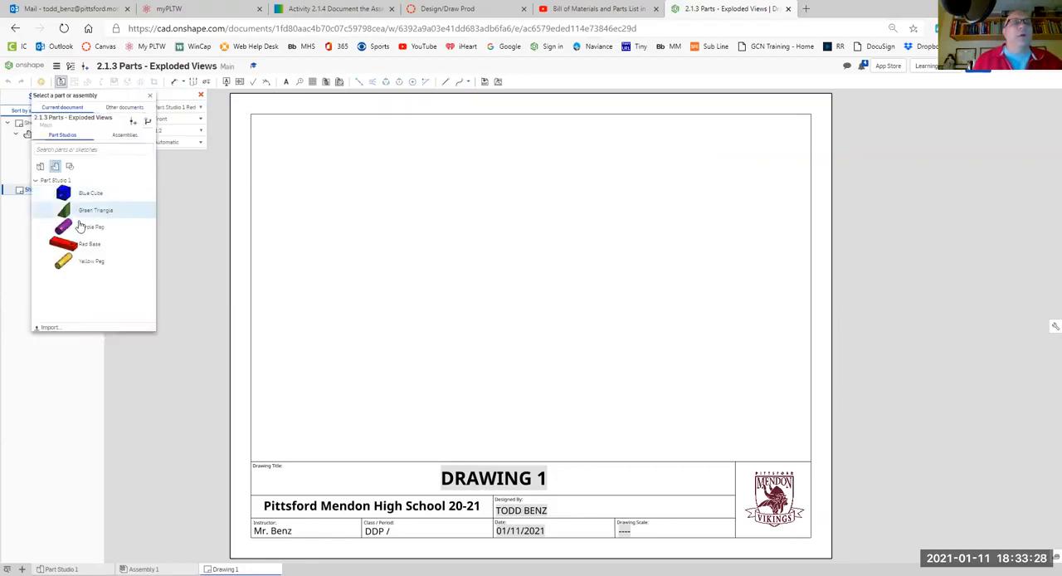
{"action": "left_click", "coordinate": [88, 211]}
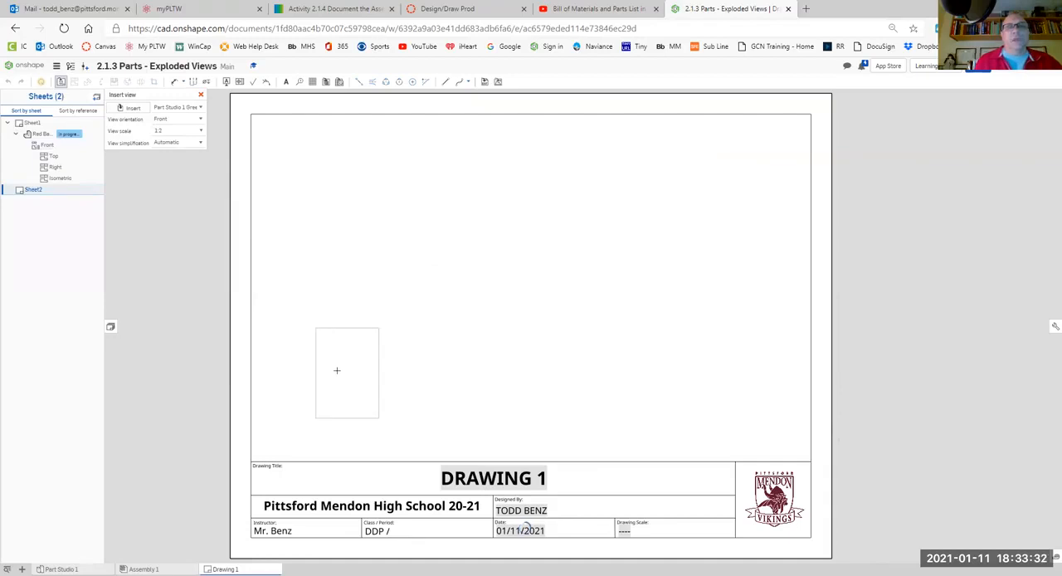
{"action": "left_click", "coordinate": [329, 371]}
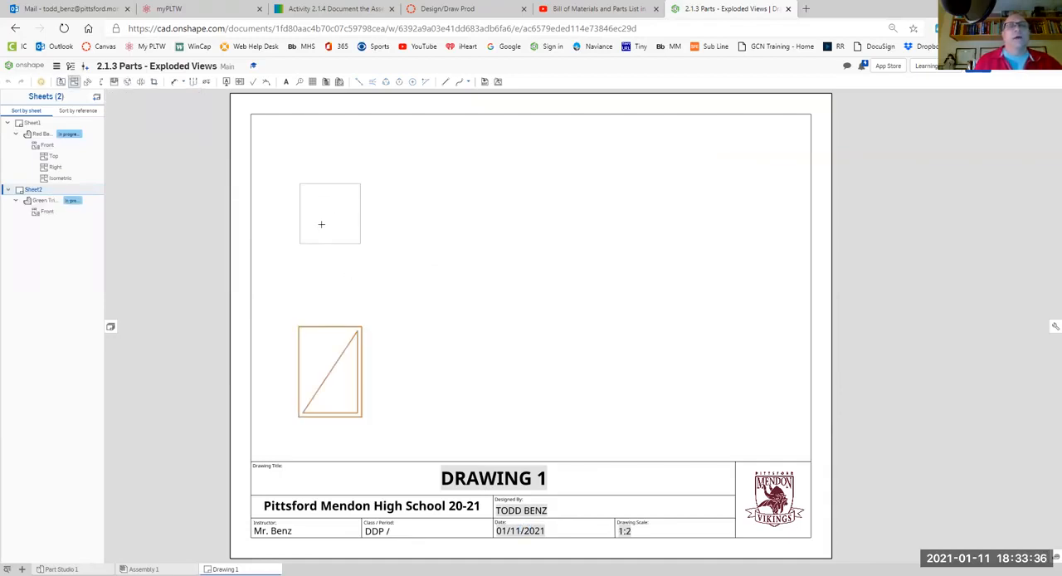
- Project top, right and isometric views from the Green Triangle's front view, and shade the isometric view
{"action": "left_click", "coordinate": [321, 221]}
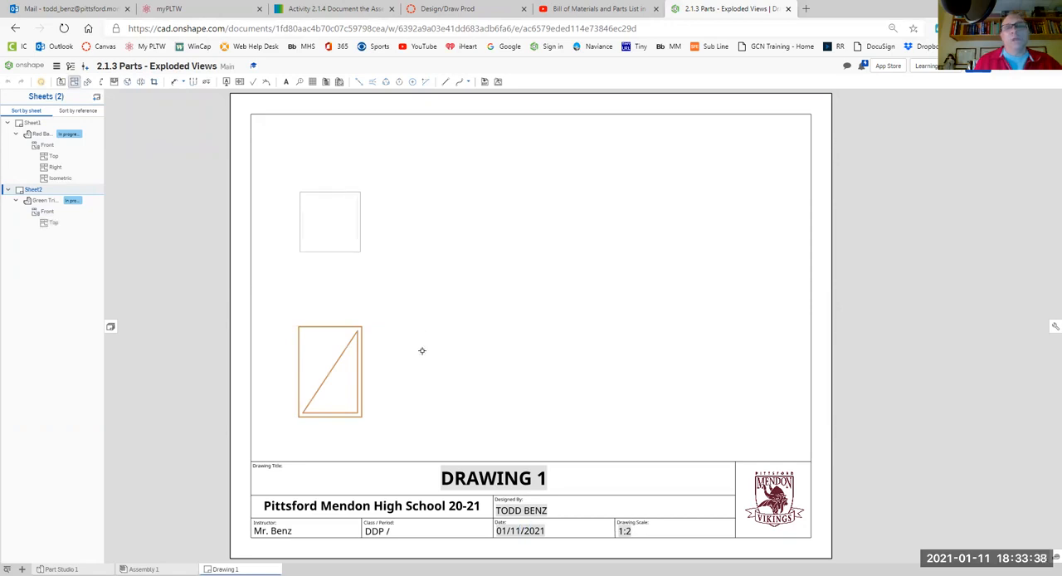
{"action": "left_click", "coordinate": [356, 368]}
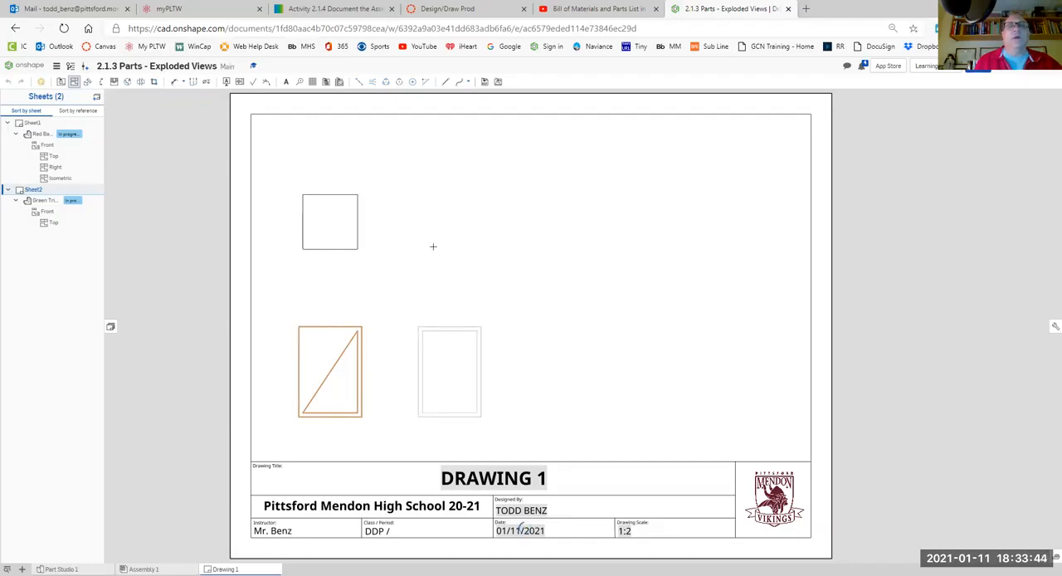
{"action": "left_click", "coordinate": [350, 330]}
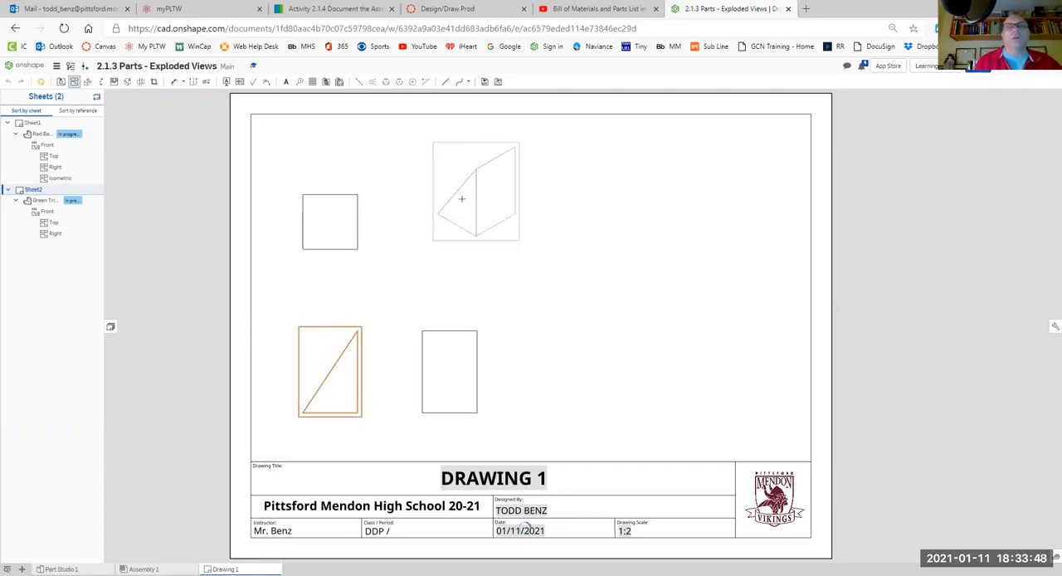
{"action": "left_click", "coordinate": [426, 221]}
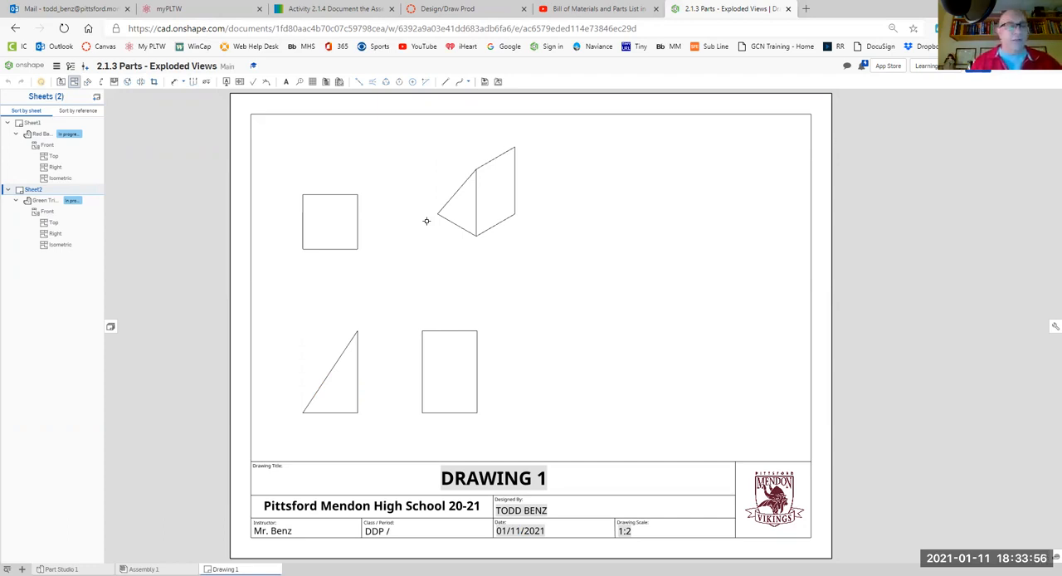
{"action": "key", "text": "Escape"}
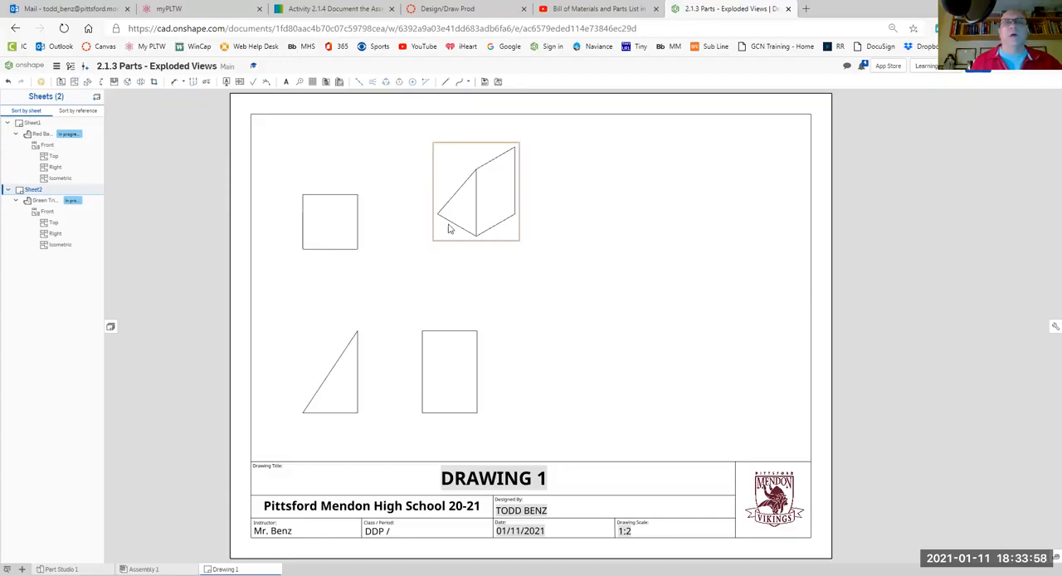
{"action": "right_click", "coordinate": [449, 229]}
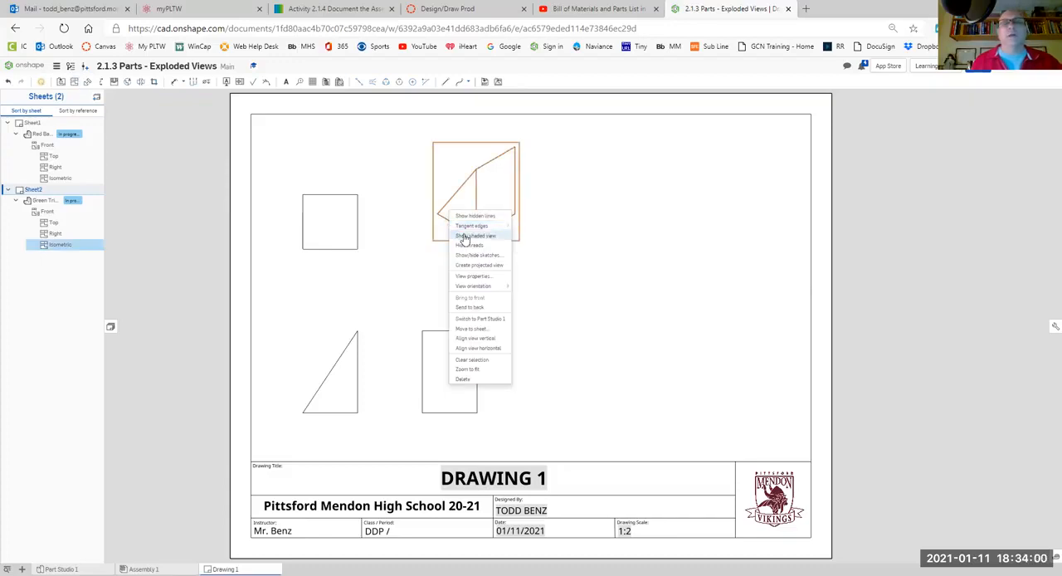
{"action": "left_click", "coordinate": [466, 236]}
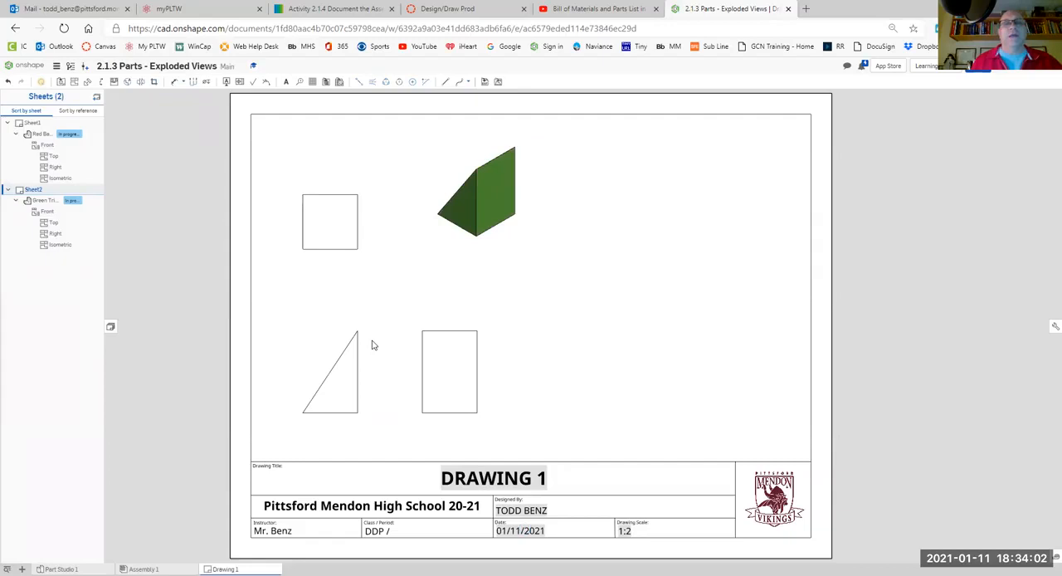
- Dimension the triangle's height and width in the front view and its depth in the top view, centering the depth text along its dimension line
{"action": "left_click", "coordinate": [174, 82]}
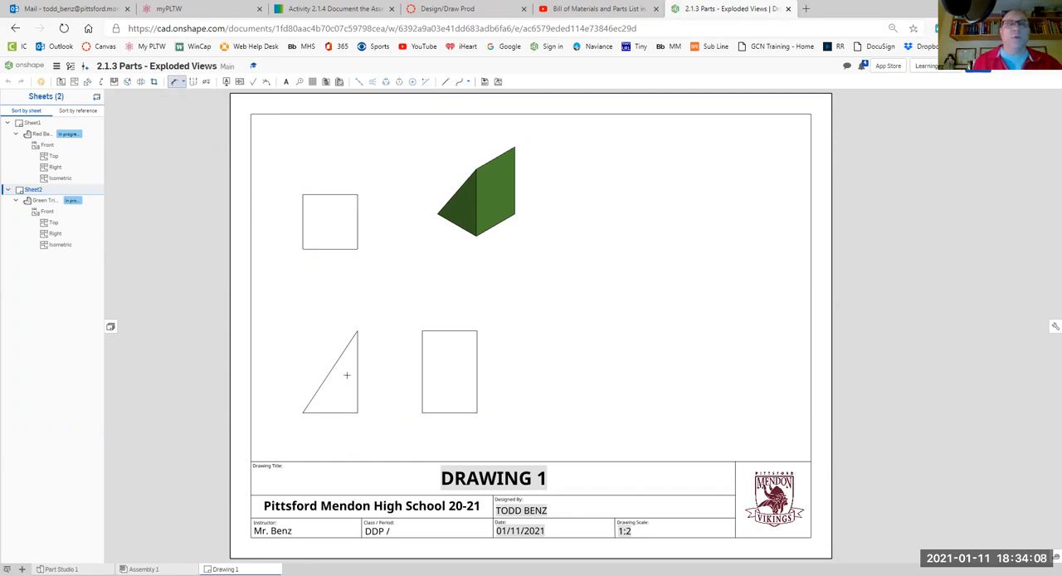
{"action": "left_click", "coordinate": [357, 382]}
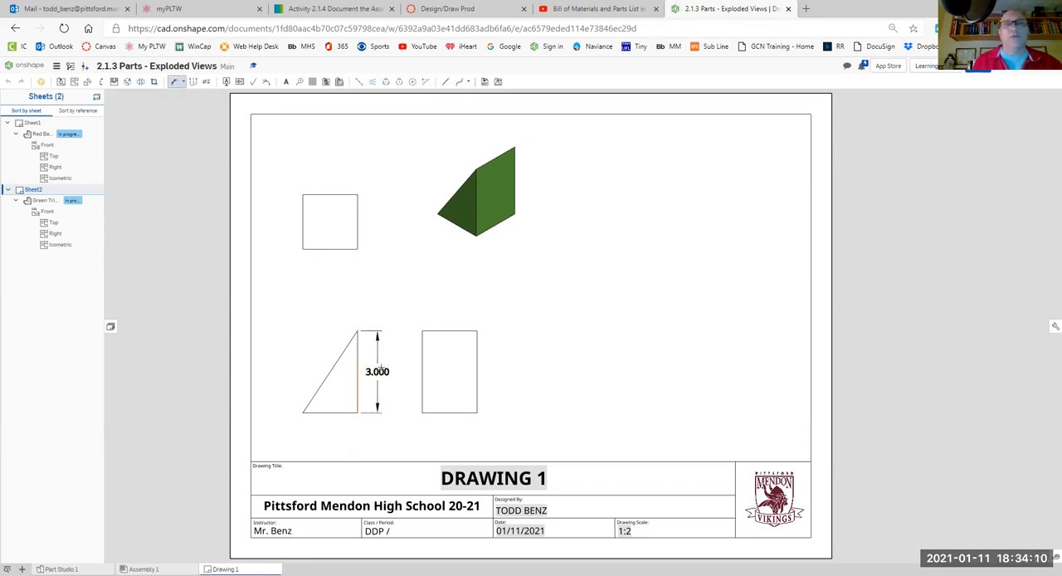
{"action": "left_click", "coordinate": [388, 366]}
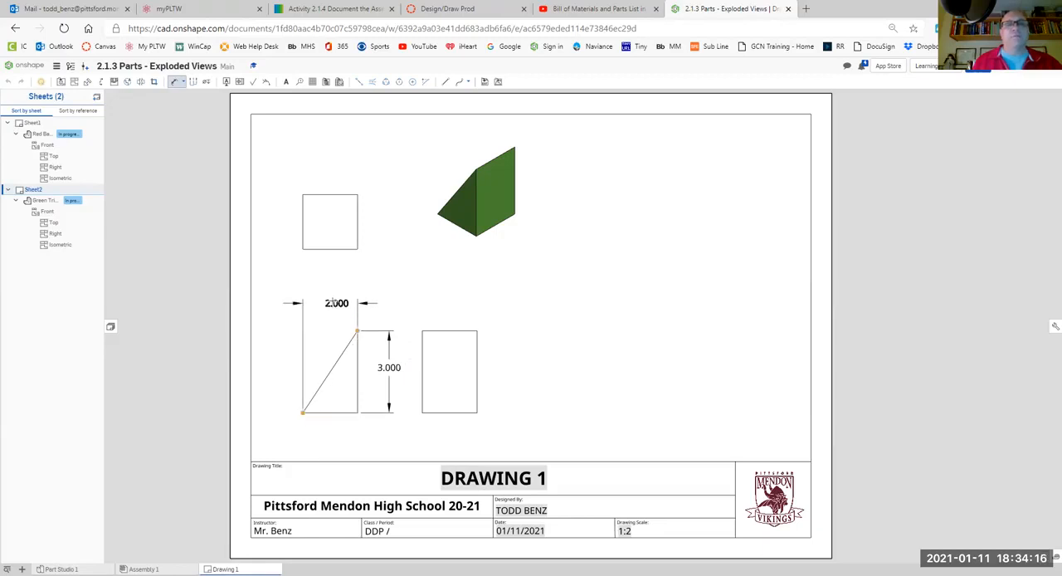
{"action": "left_click", "coordinate": [330, 301]}
{"action": "left_click", "coordinate": [357, 221]}
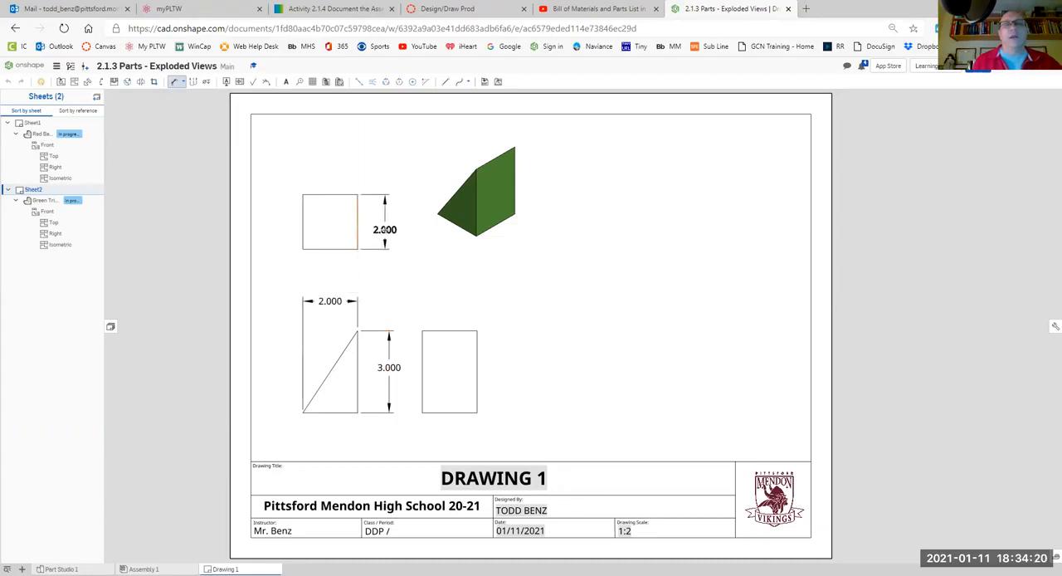
{"action": "left_click", "coordinate": [388, 230]}
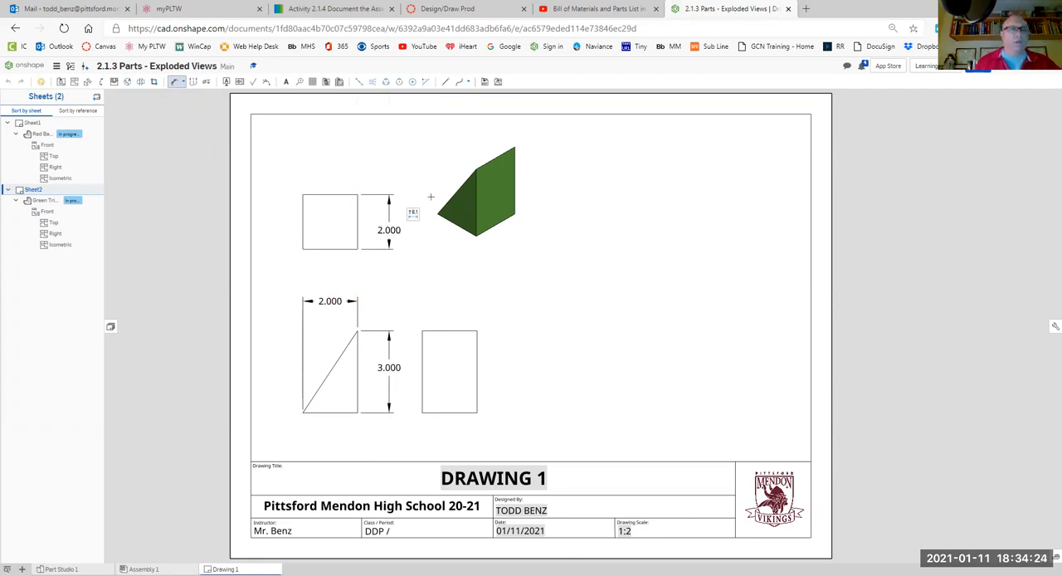
{"action": "key", "text": "Escape"}
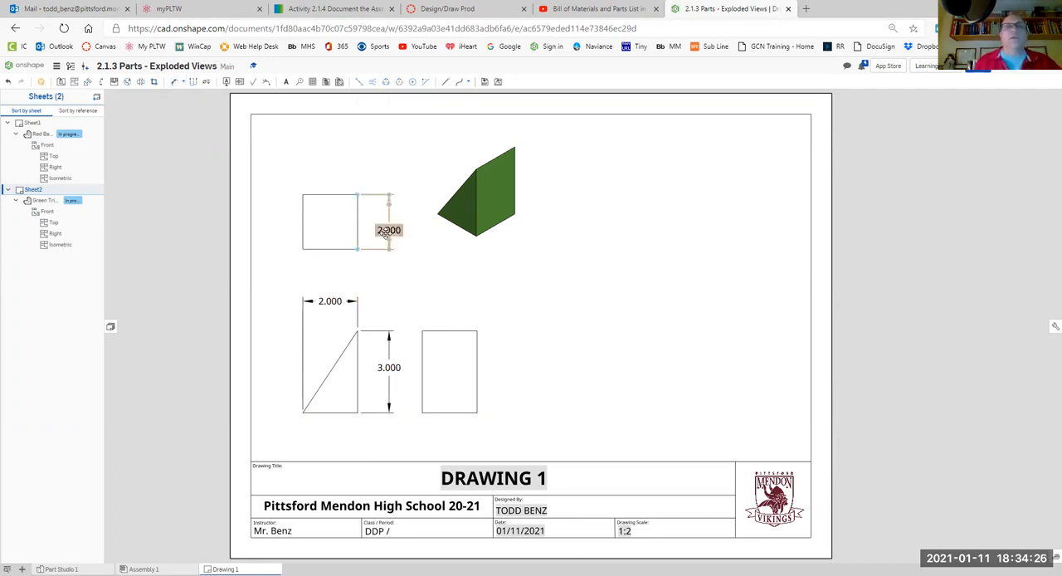
{"action": "left_click_drag", "start_coordinate": [389, 230], "coordinate": [391, 219]}
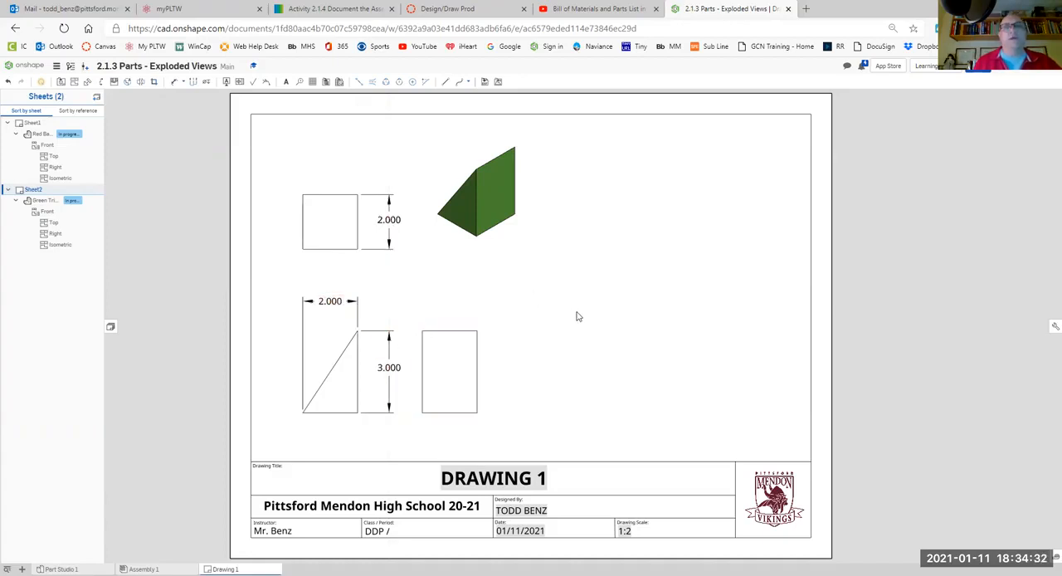
- Insert a 1:2 front view of the Blue Cube on the same sheet, to the right of the triangle's views
{"action": "left_click", "coordinate": [61, 81]}
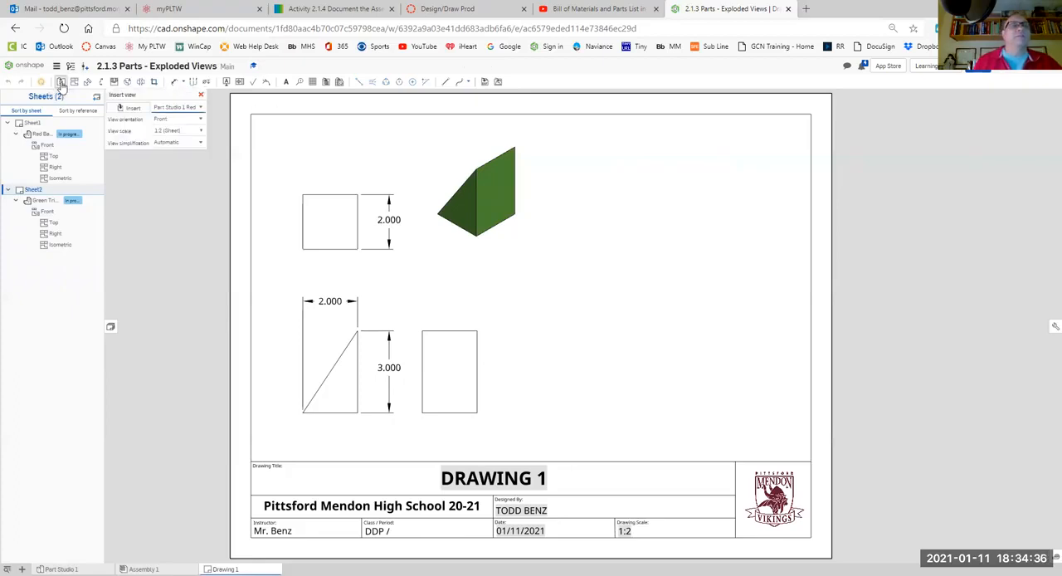
{"action": "left_click", "coordinate": [137, 111]}
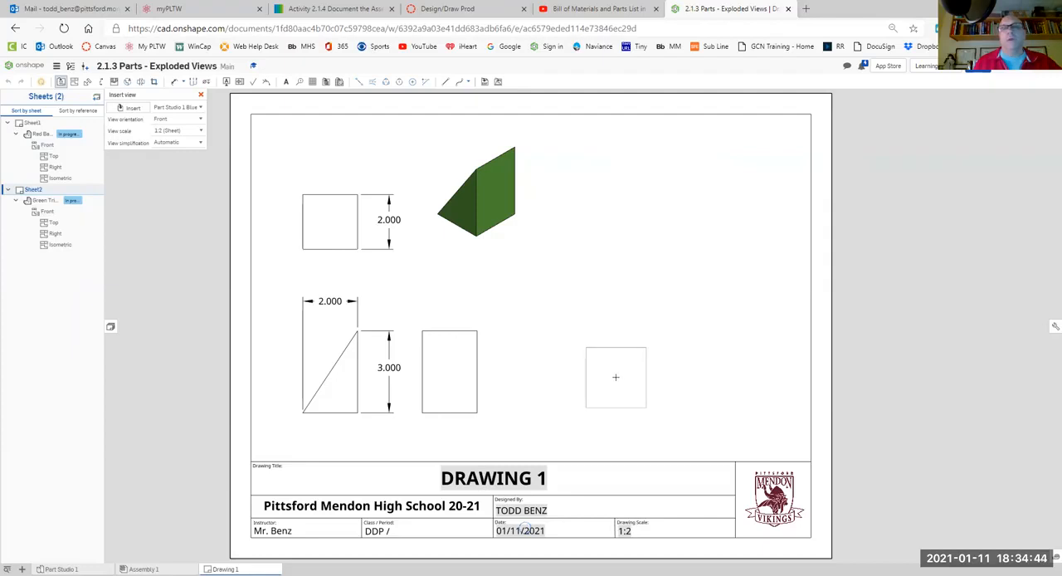
{"action": "left_click", "coordinate": [616, 377]}
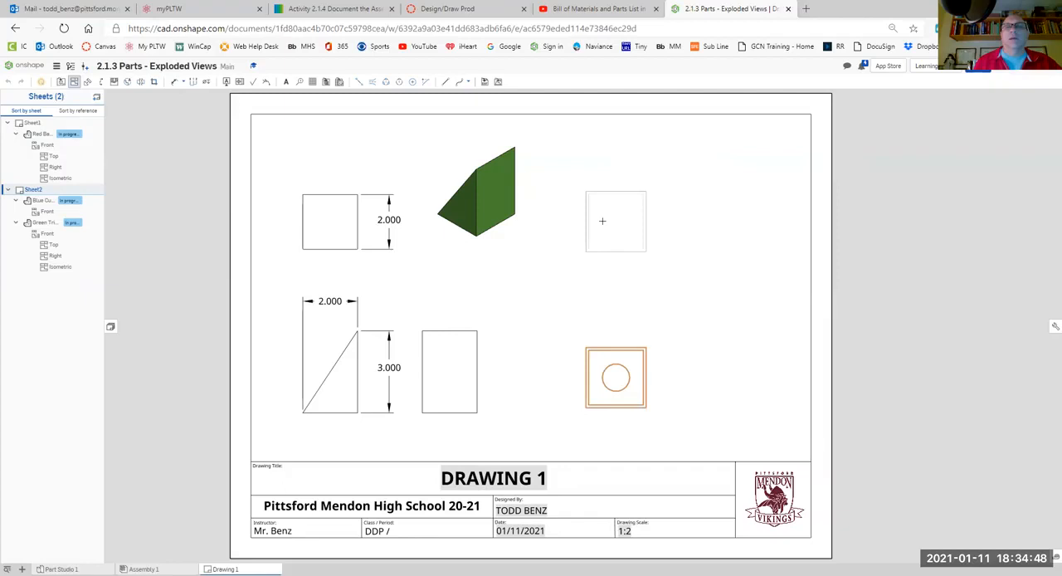
- Project top, right and isometric views from the Blue Cube's front view, and shade the isometric view
{"action": "left_click", "coordinate": [676, 294]}
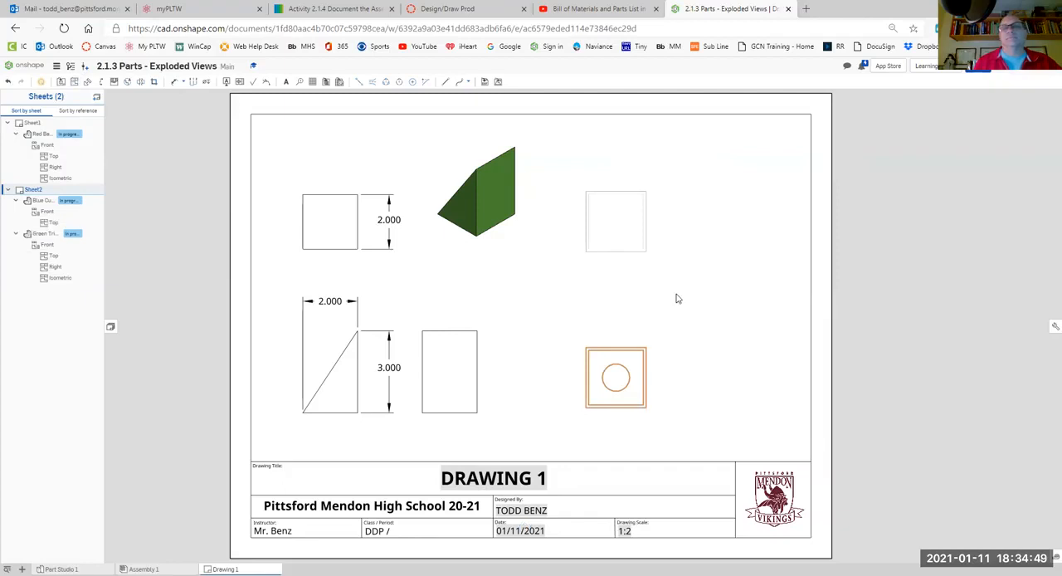
{"action": "left_click", "coordinate": [629, 353]}
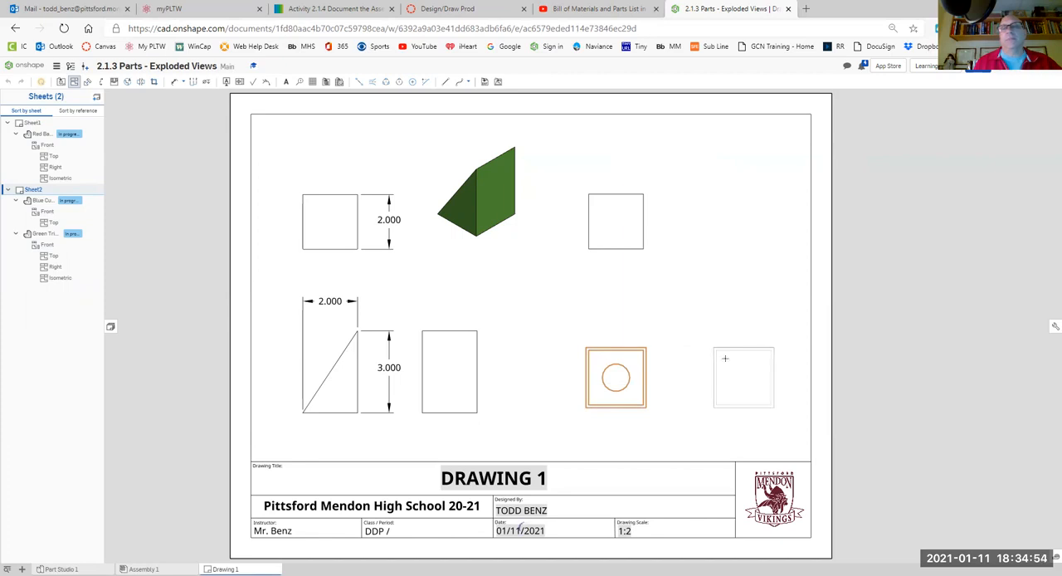
{"action": "left_click", "coordinate": [653, 339]}
{"action": "left_click", "coordinate": [624, 357]}
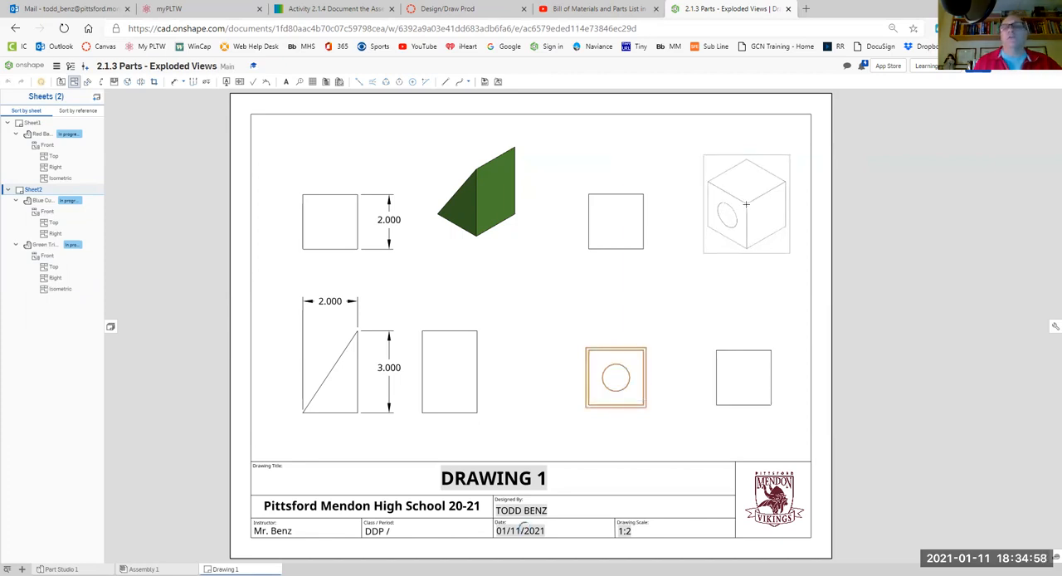
{"action": "left_click", "coordinate": [745, 204]}
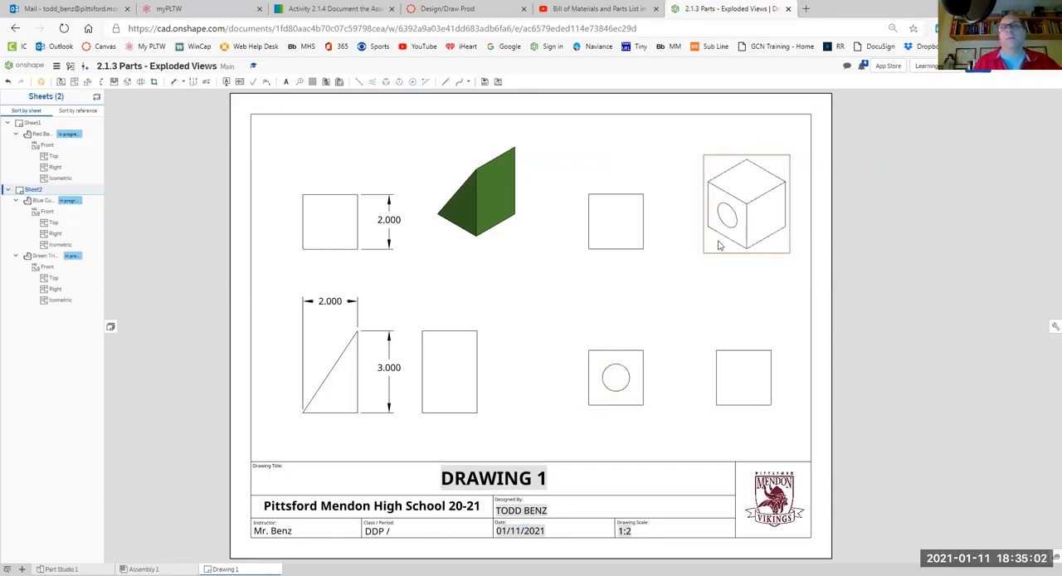
{"action": "right_click", "coordinate": [719, 246]}
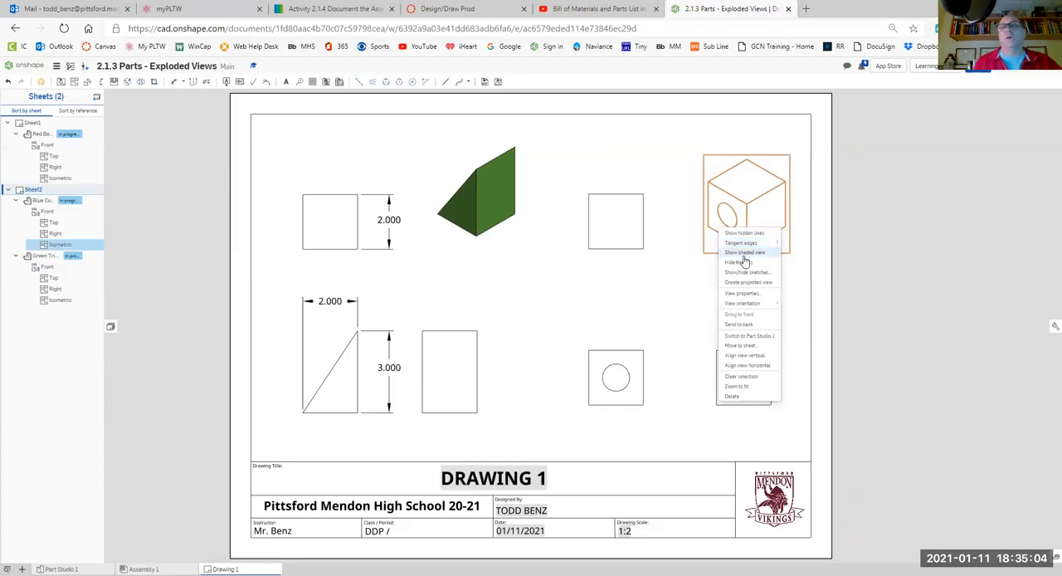
{"action": "left_click", "coordinate": [744, 256]}
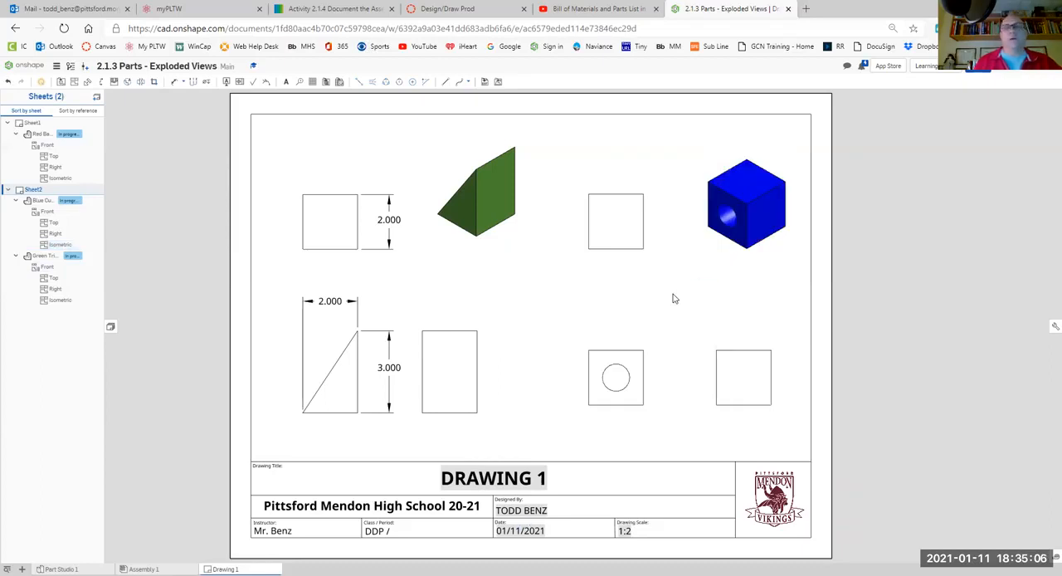